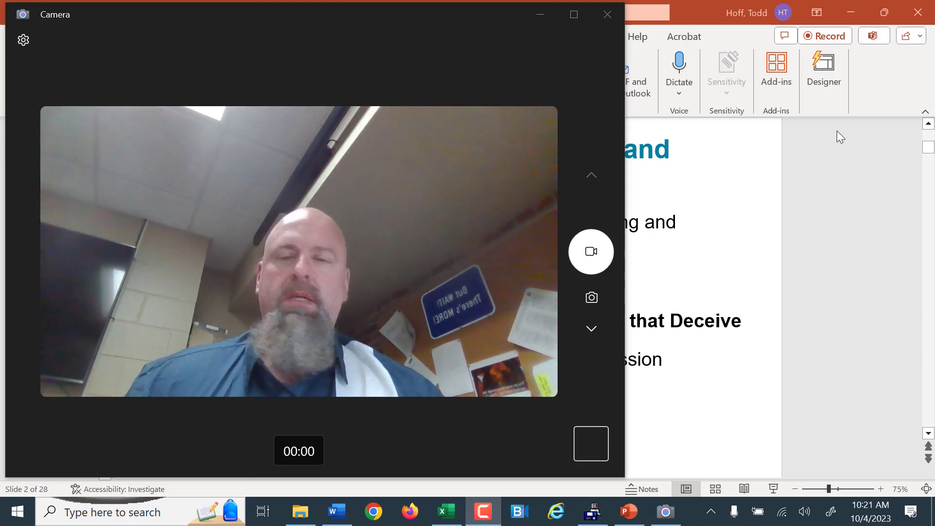
# Step: Move past PowerPoint and the Camera preview to Excel's scatter plot and correlation sheet
pyautogui.click(799, 12)
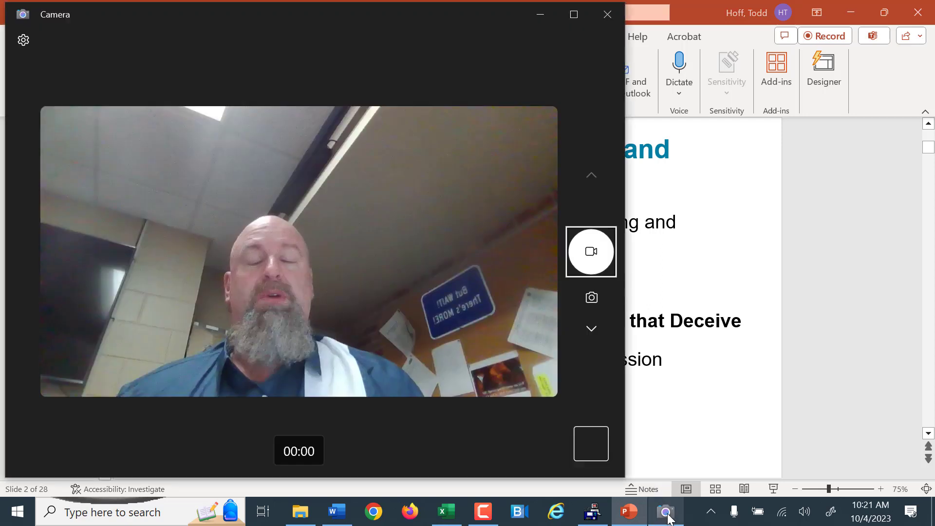
pyautogui.click(667, 517)
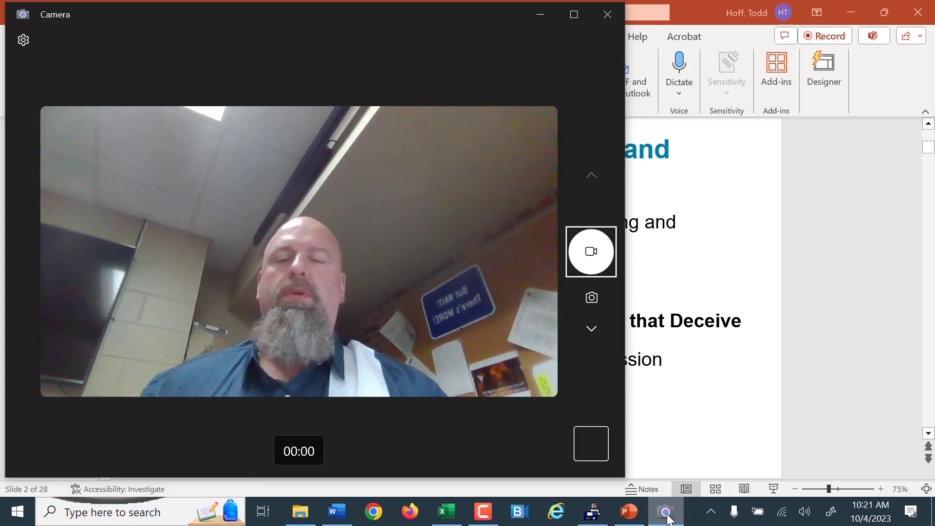
pyautogui.click(444, 512)
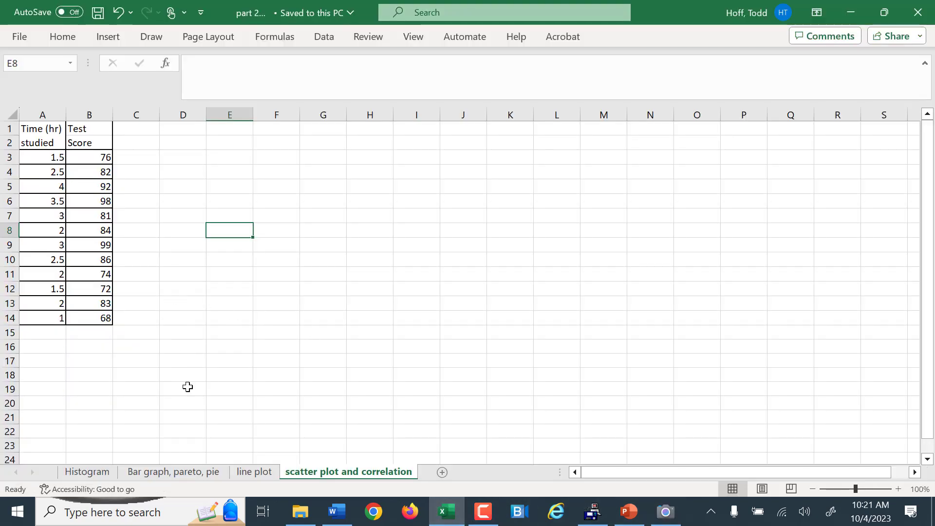
# Step: On the Histogram sheet, select the 30 assembly times in A4:J6
pyautogui.click(95, 474)
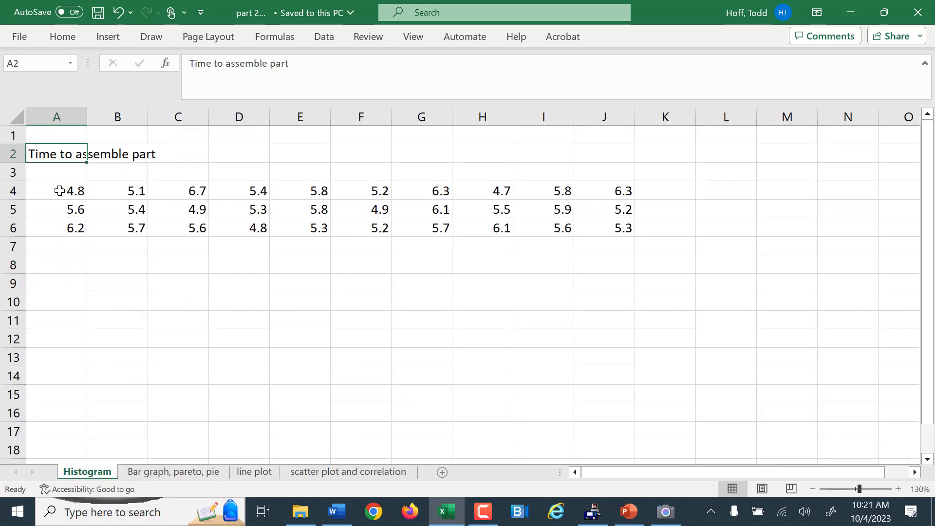
pyautogui.click(69, 283)
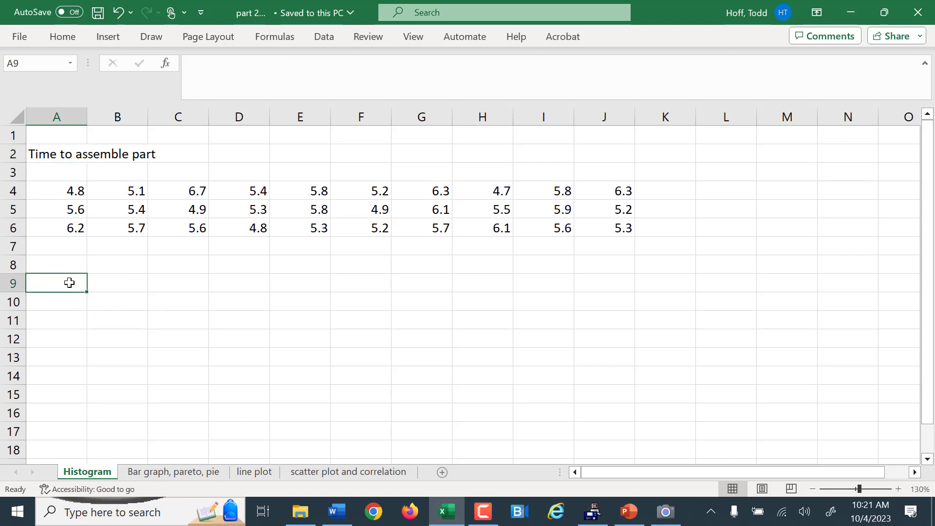
pyautogui.click(69, 189)
pyautogui.moveTo(70, 189); pyautogui.dragTo(624, 227)
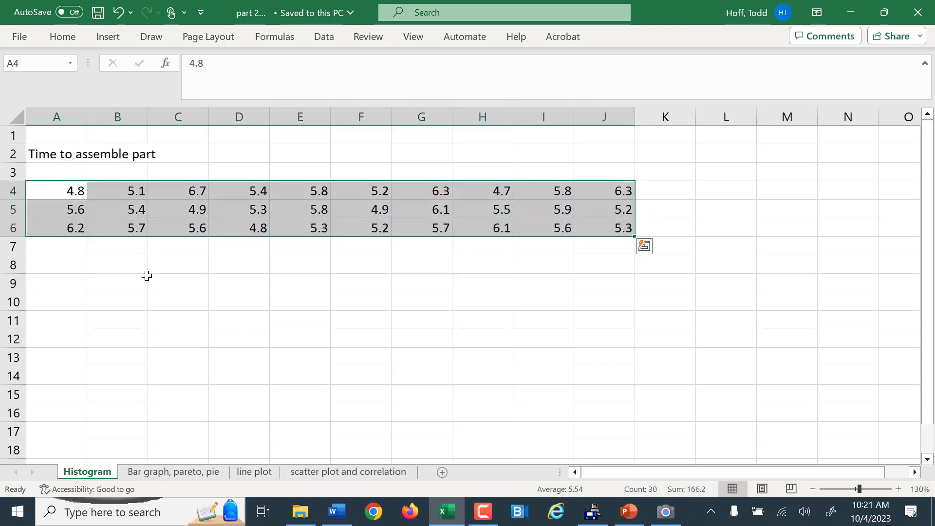
# Step: Enter 'minimum: 4.7' in A8 and 'maximum: 6.7' in A9
pyautogui.click(54, 269)
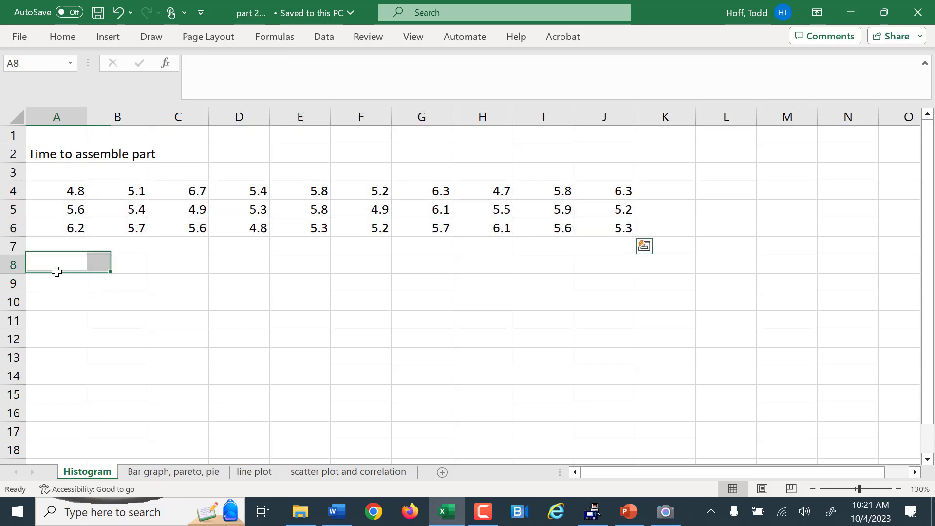
pyautogui.write('minimum')
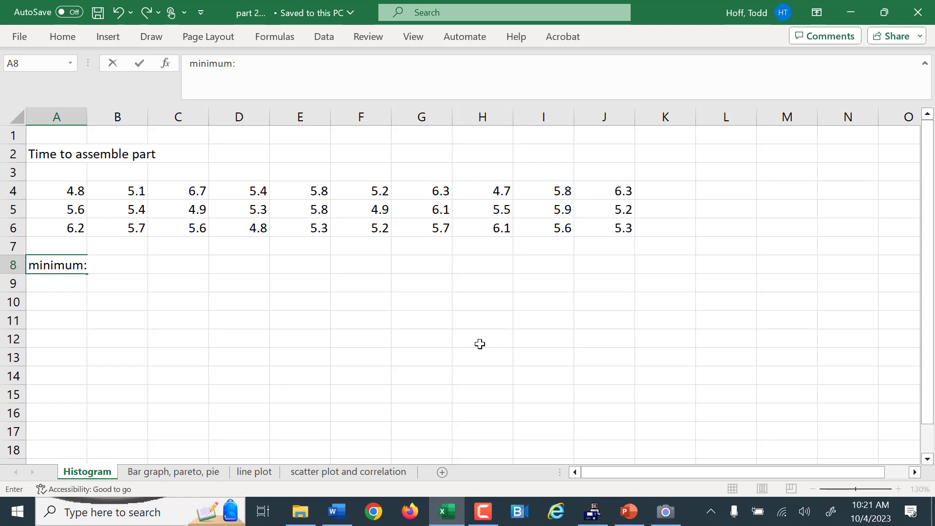
pyautogui.write(':  4.')
pyautogui.press('Return')
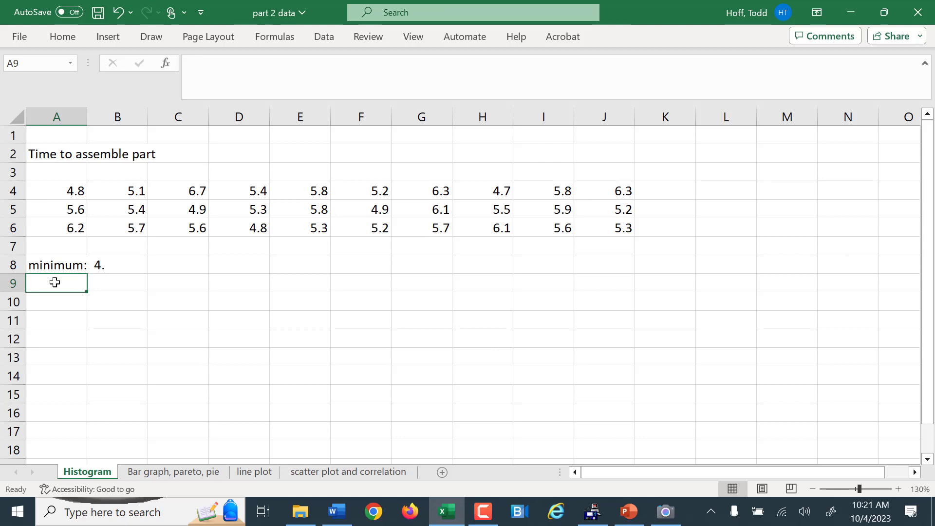
pyautogui.click(47, 265)
pyautogui.click(271, 67)
pyautogui.write('7')
pyautogui.press('Return')
pyautogui.write('maximum')
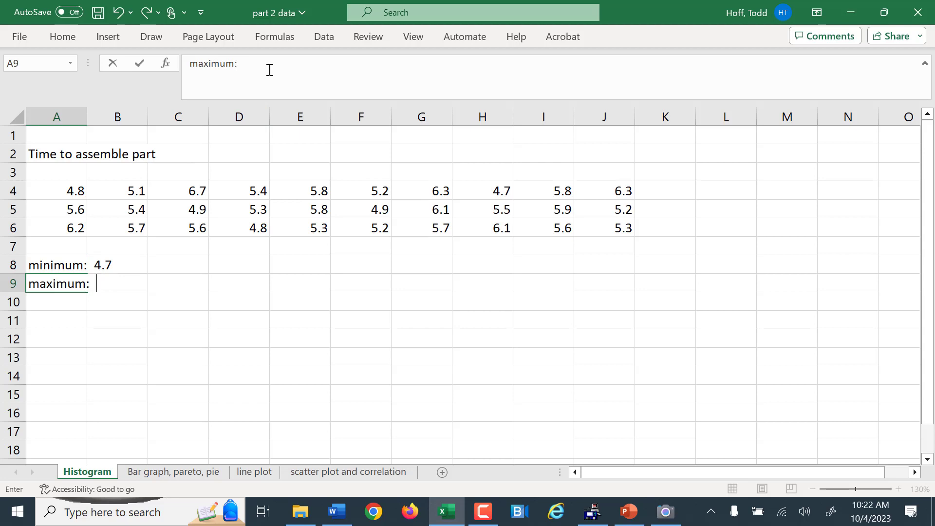
pyautogui.write(':  6.7')
pyautogui.press('Return')
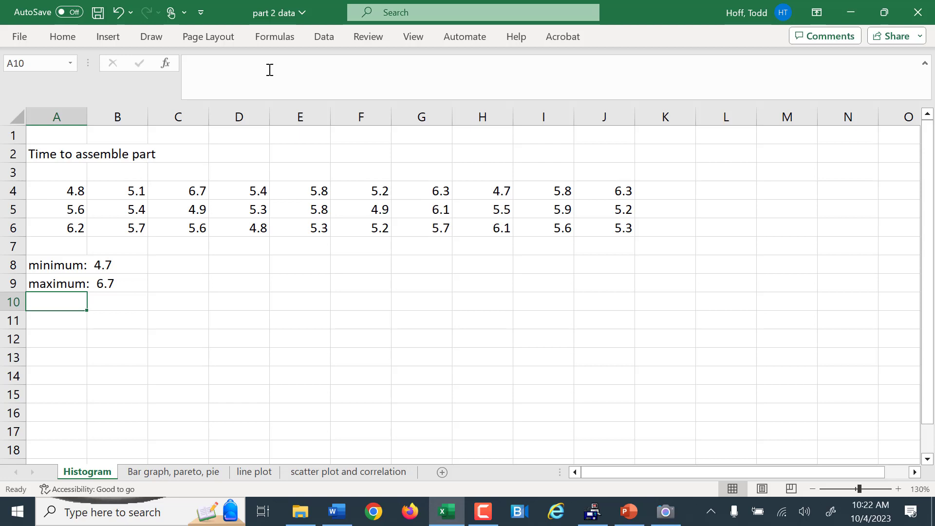
pyautogui.press('Down')
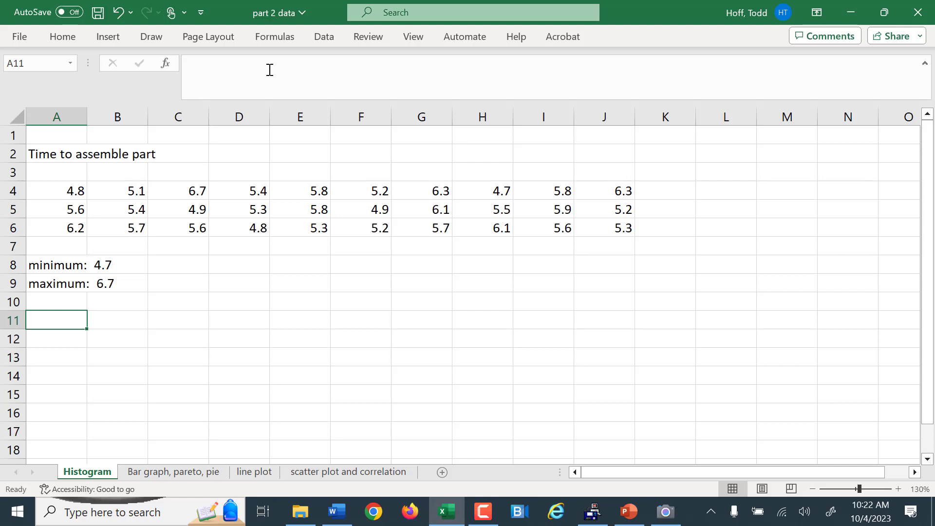
# Step: Enter classes 4.5 to 4.9, 5.0 to 5.4 and 5.5 to 5.9 in rows 11–13
pyautogui.write('4.5 to')
pyautogui.press('Tab')
pyautogui.write('4.9')
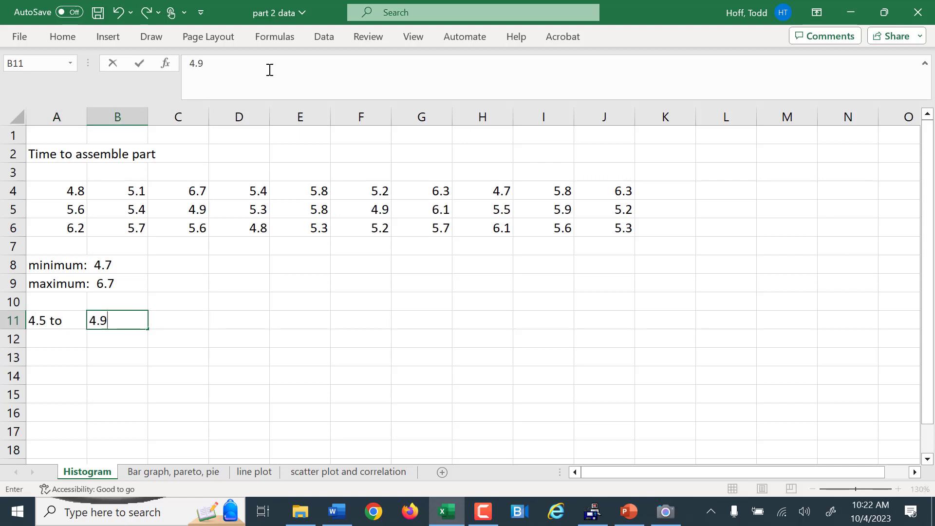
pyautogui.press('Return')
pyautogui.write('50')
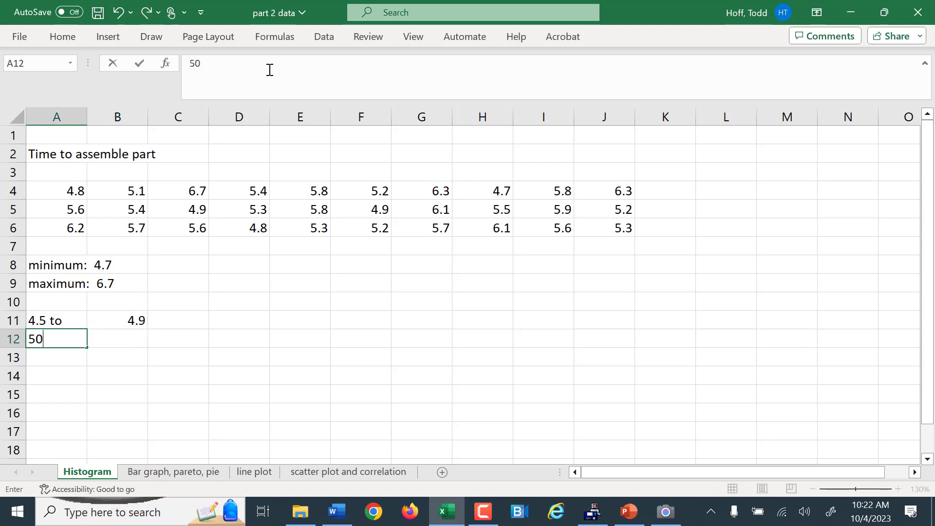
pyautogui.write('.0 to')
pyautogui.press('Tab')
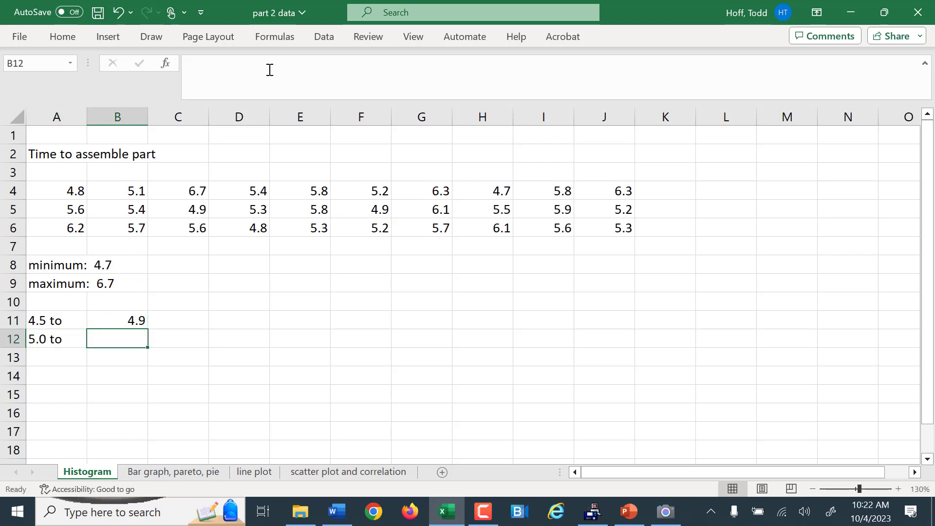
pyautogui.write('4')
pyautogui.press('BackSpace')
pyautogui.write('5.4')
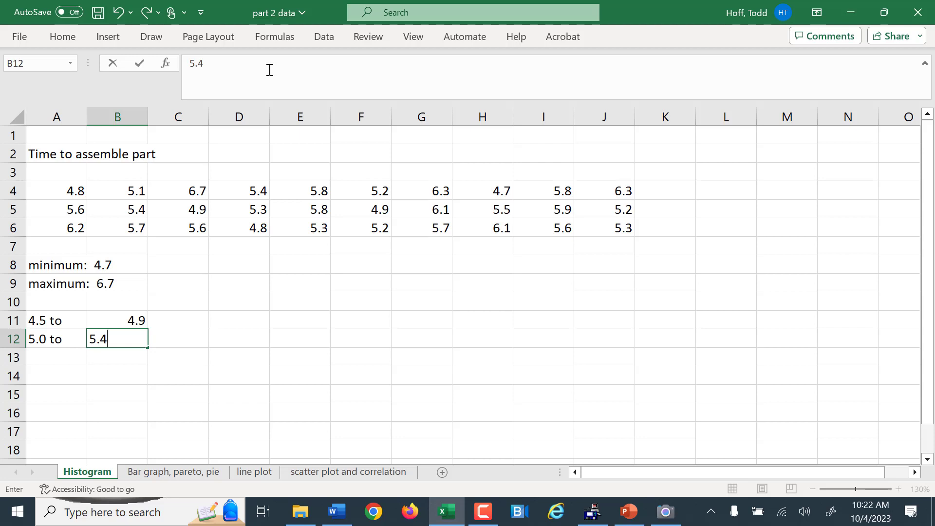
pyautogui.press('Return')
pyautogui.write('5.5 to')
pyautogui.press('Tab')
pyautogui.write('5.9')
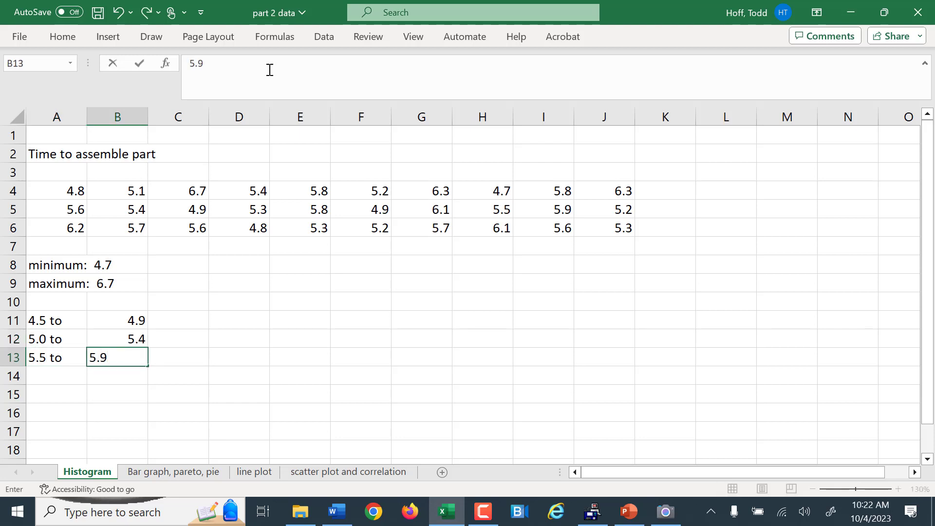
pyautogui.press('Return')
# Step: Enter classes 6.0 to 6.4 and 6.5 to 6.9 in rows 14–15
pyautogui.write('6.0')
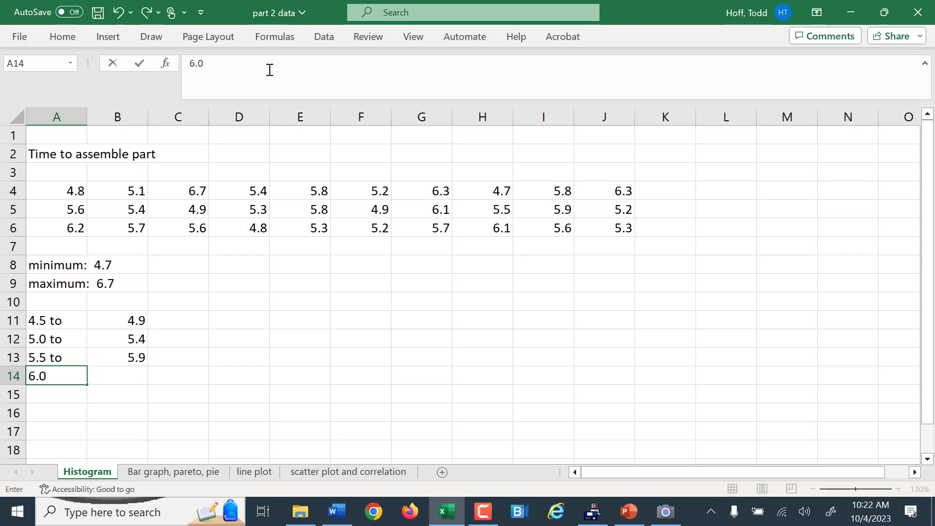
pyautogui.write(' to 6')
pyautogui.press('BackSpace')
pyautogui.press('Tab')
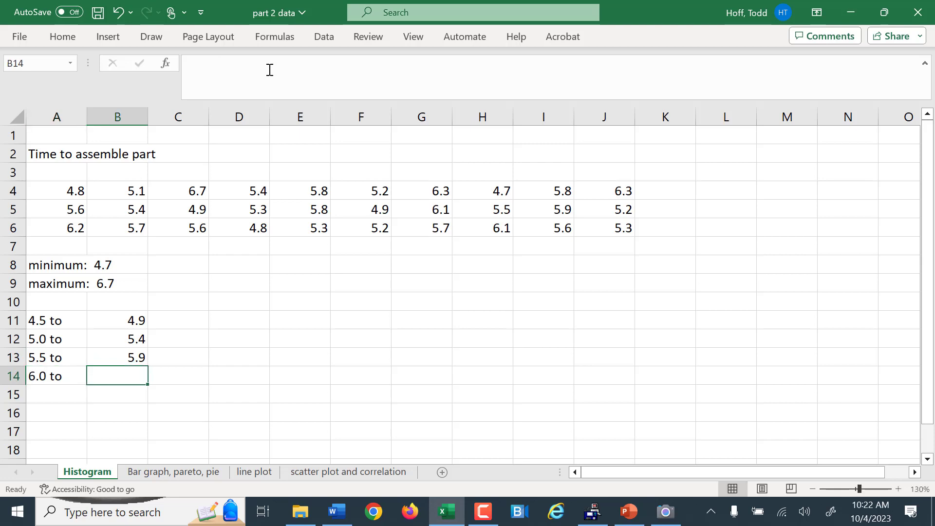
pyautogui.write('6.4')
pyautogui.press('Return')
pyautogui.write('6.5 to')
pyautogui.press('Tab')
pyautogui.write('6.9')
pyautogui.press('Return')
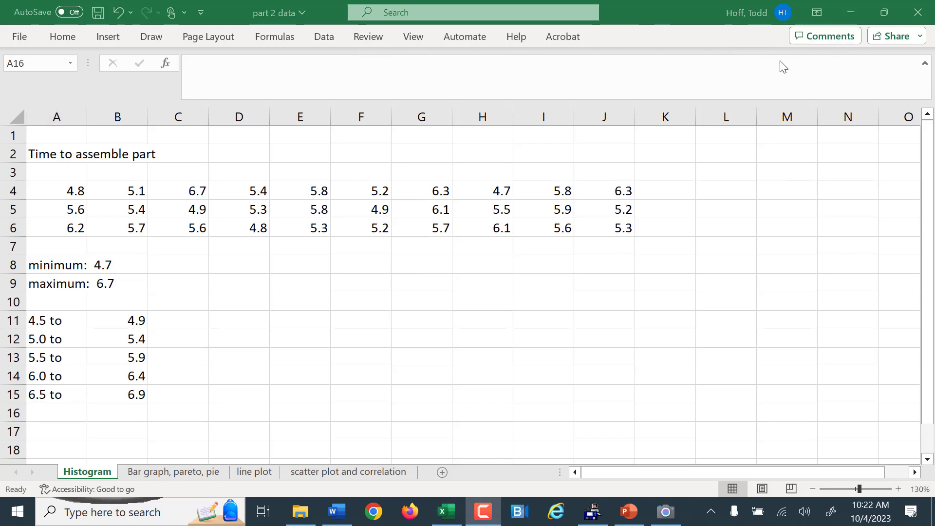
pyautogui.click(324, 41)
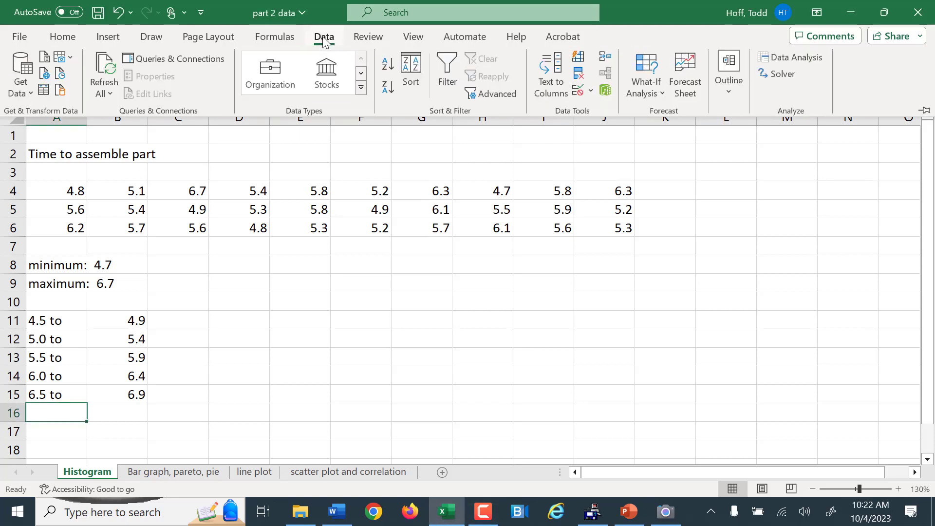
# Step: Pin the Data ribbon and choose Histogram from Data Analysis
pyautogui.click(925, 112)
pyautogui.click(788, 60)
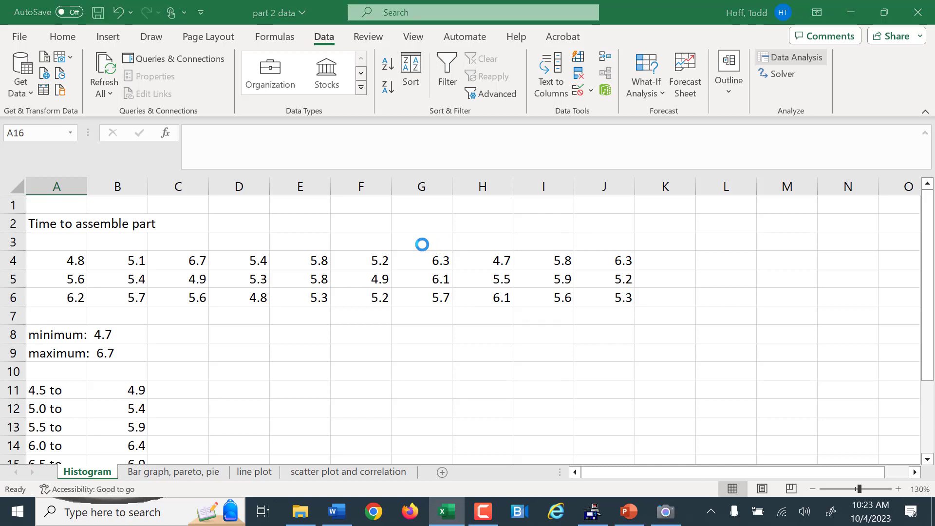
pyautogui.click(333, 323)
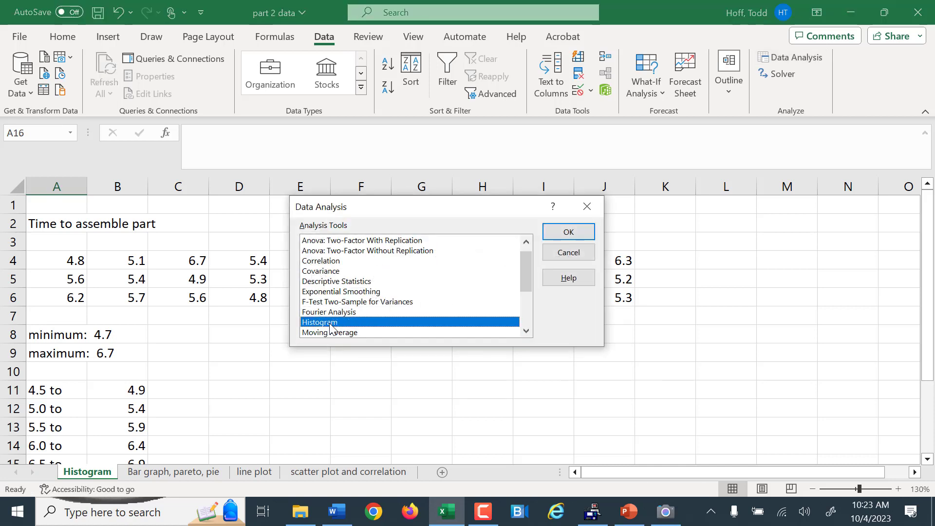
pyautogui.click(575, 235)
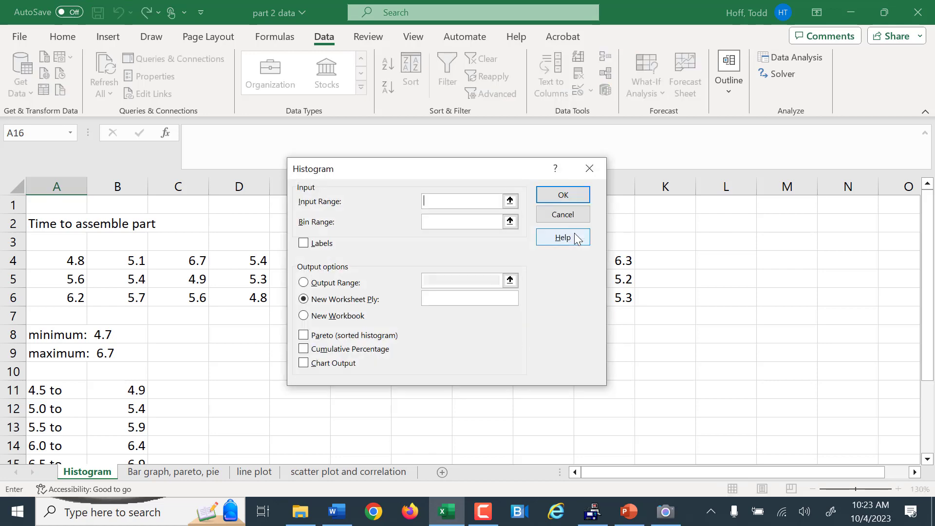
# Step: Run the Histogram with input A4:J6, bins B11:B15 and output at D11
pyautogui.moveTo(446, 172); pyautogui.dragTo(641, 184)
pyautogui.moveTo(61, 261); pyautogui.dragTo(609, 295)
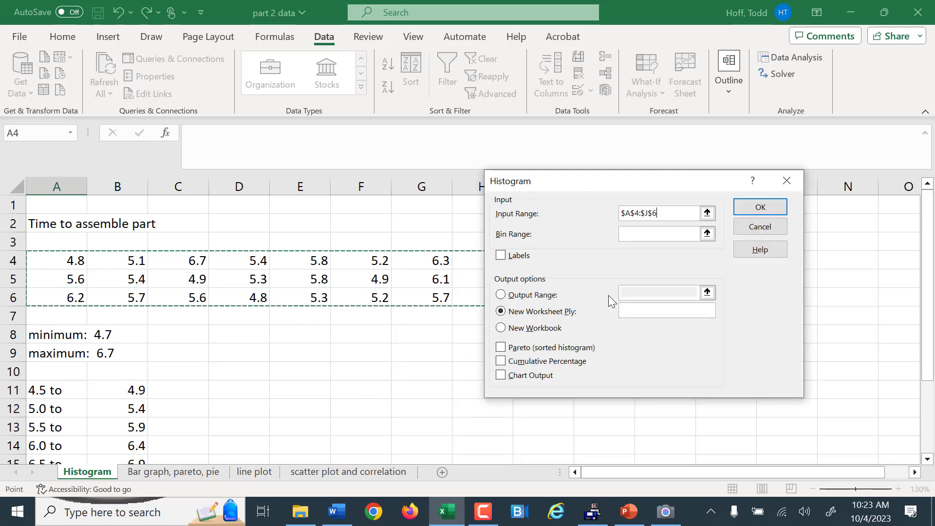
pyautogui.click(629, 235)
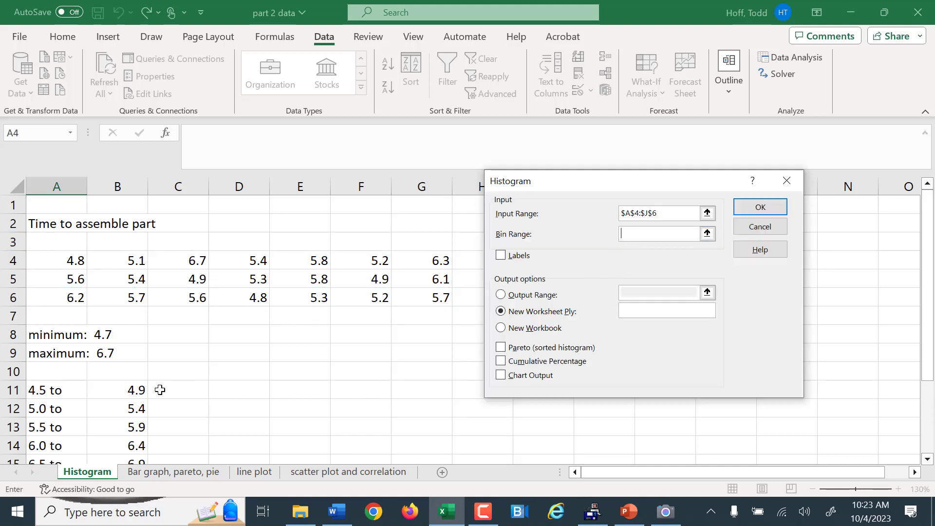
pyautogui.scroll(-2, 163, 358)
pyautogui.moveTo(126, 280); pyautogui.dragTo(126, 352)
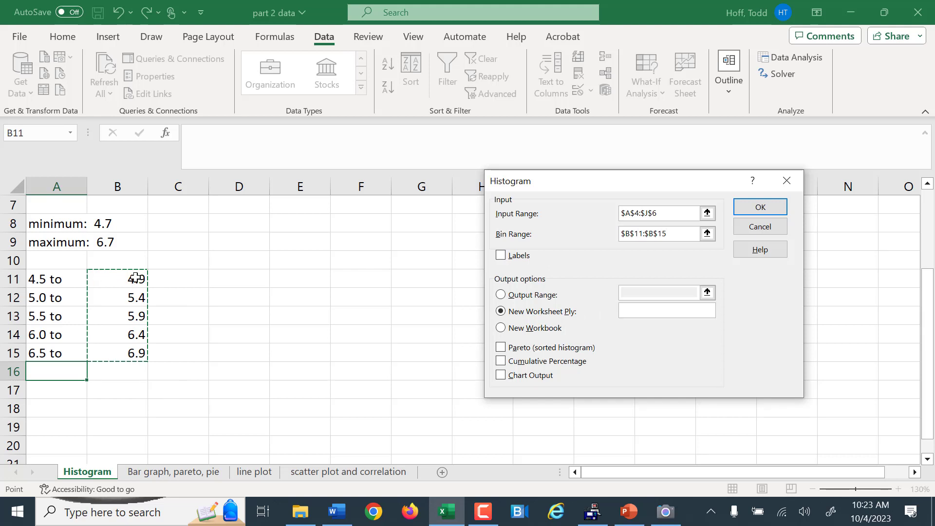
pyautogui.click(505, 296)
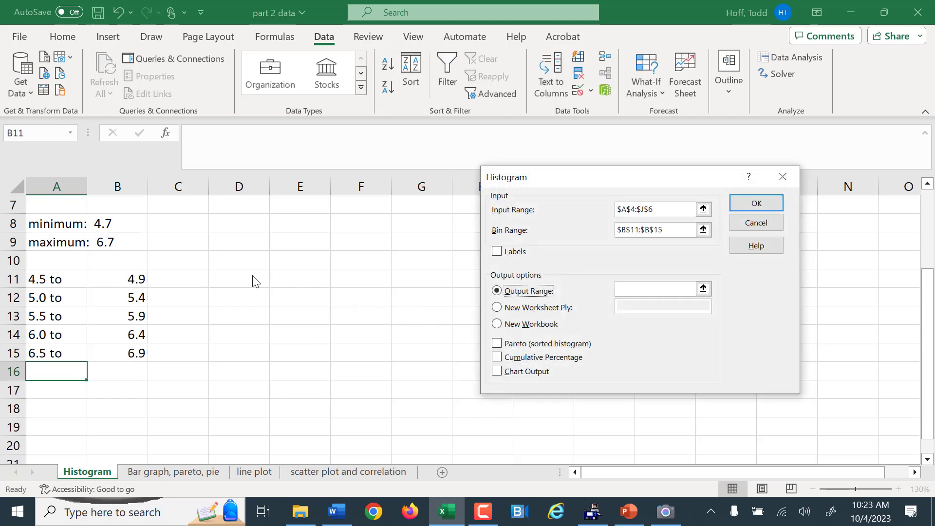
pyautogui.click(658, 289)
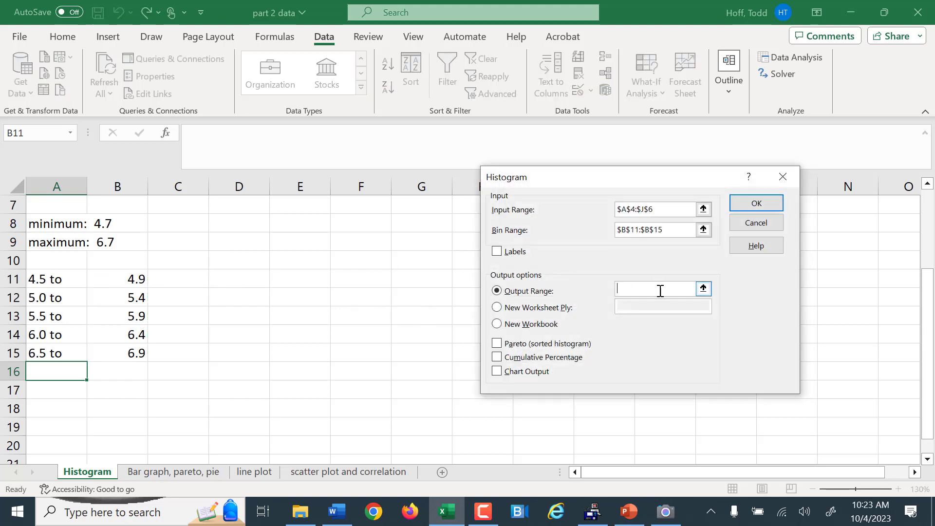
pyautogui.click(224, 278)
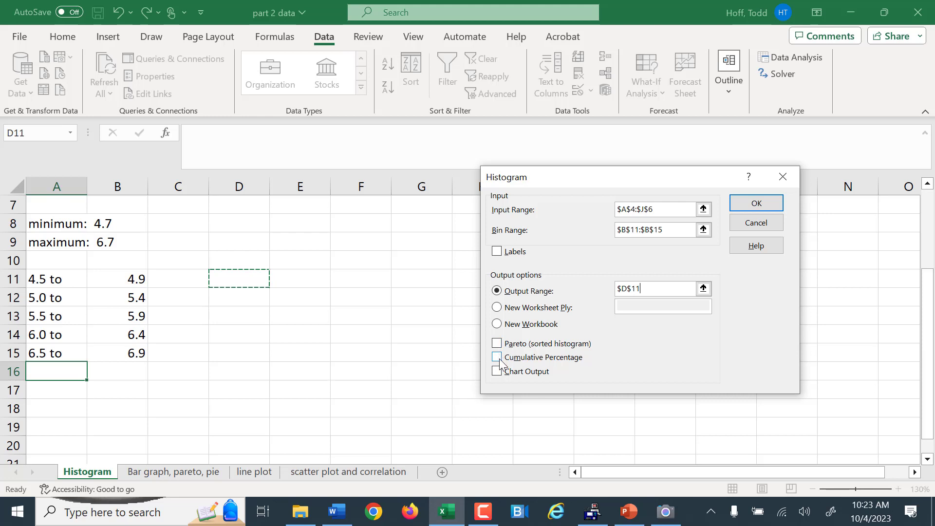
pyautogui.click(757, 207)
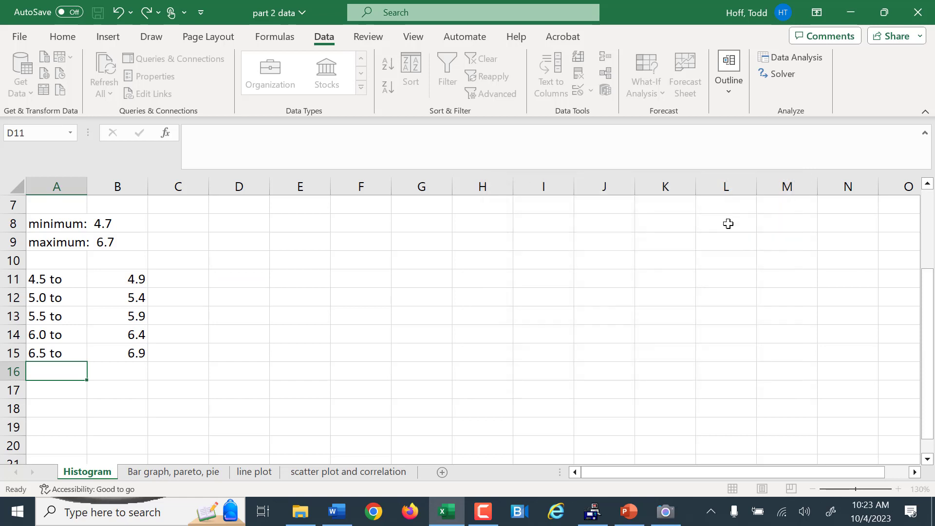
# Step: Type 'class' and 'frequency' headers in G11:H11
pyautogui.click(423, 330)
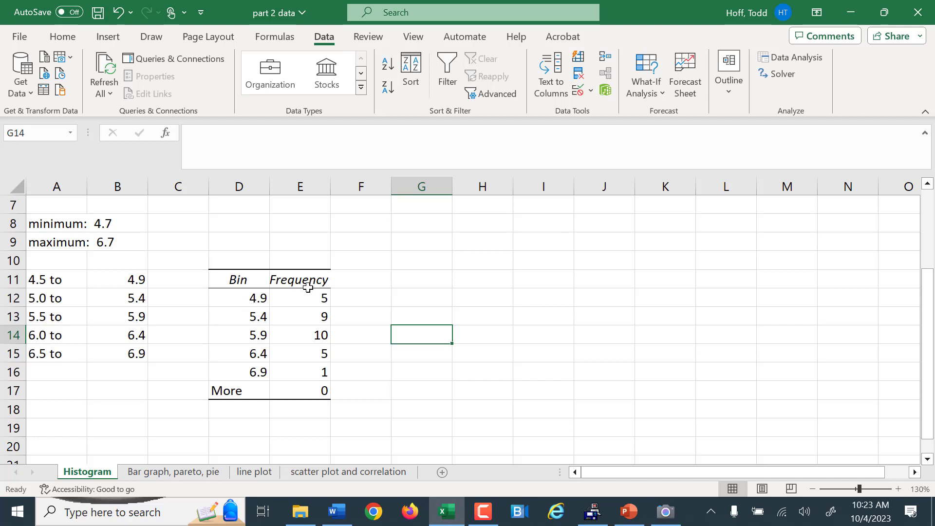
pyautogui.click(372, 282)
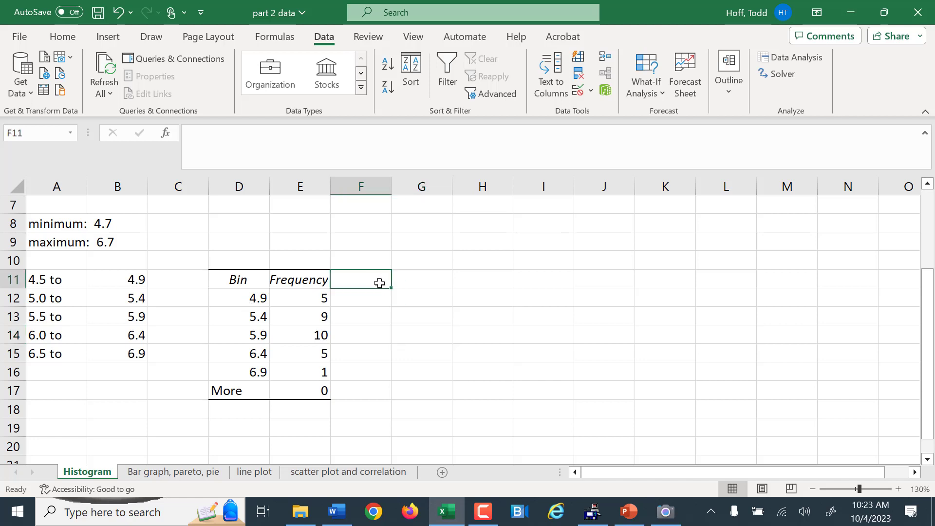
pyautogui.click(401, 279)
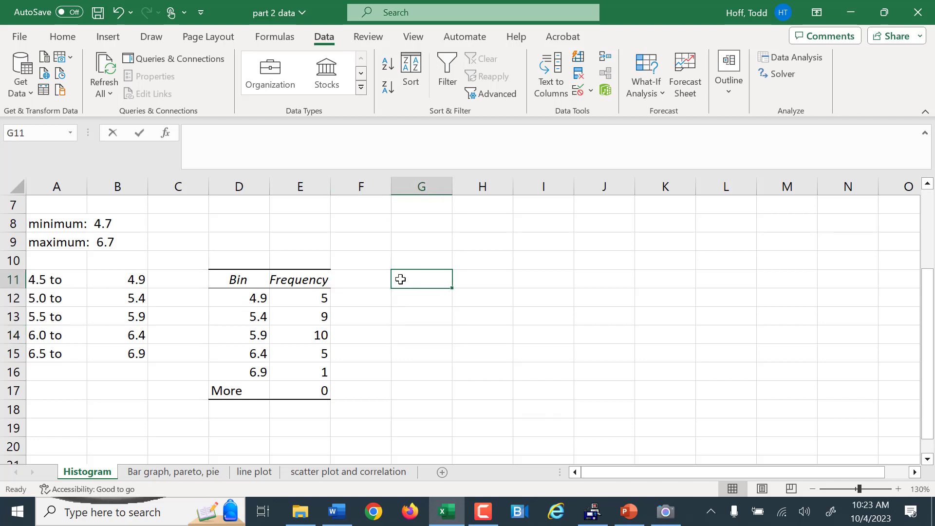
pyautogui.write('ca')
pyautogui.write('lass')
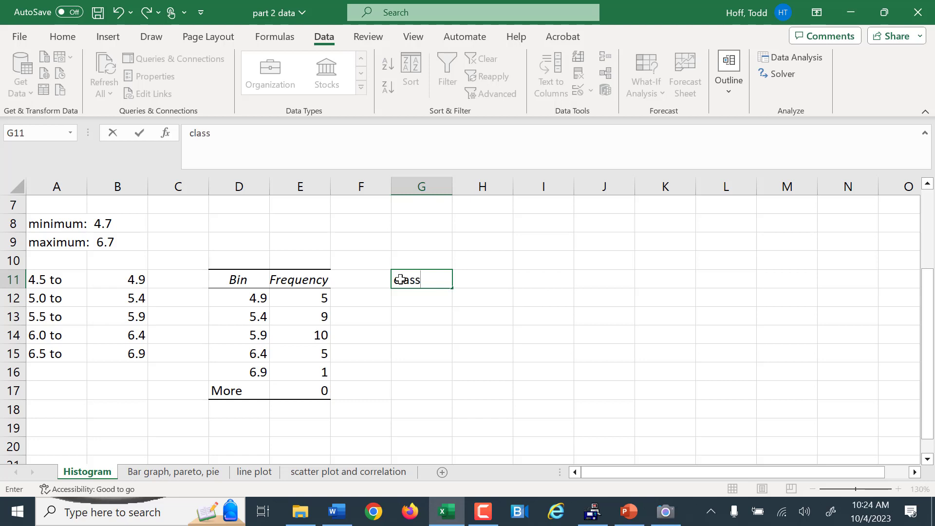
pyautogui.press('Tab')
pyautogui.write('frequ')
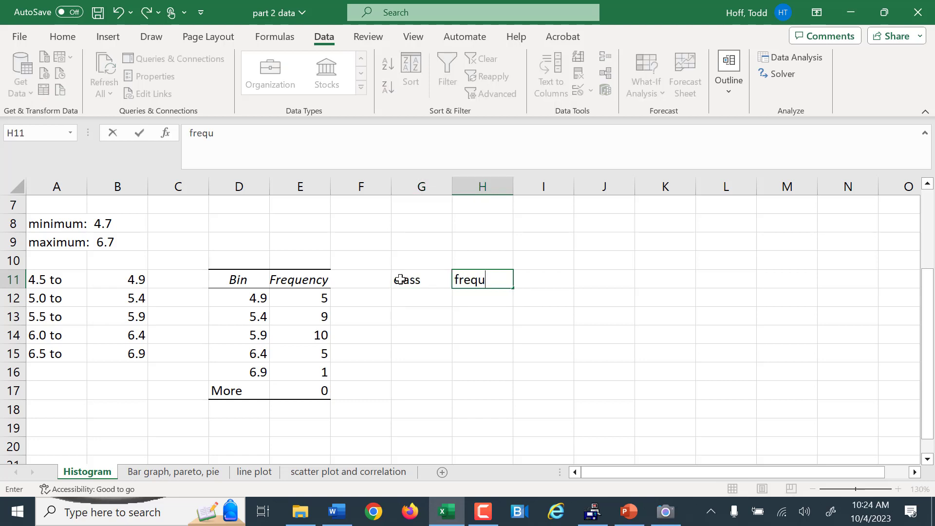
pyautogui.write('ency')
pyautogui.press('Return')
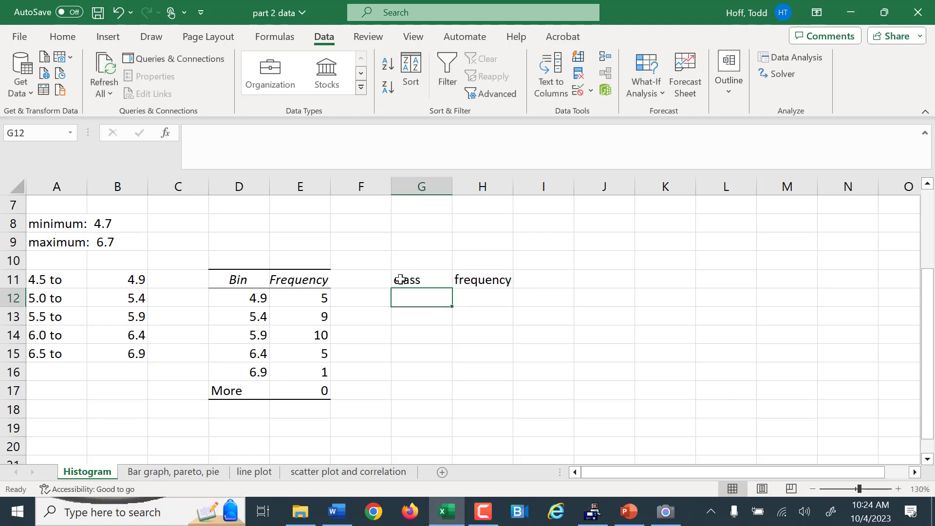
# Step: Fill rows 12–14 with classes 4.5 to 4.9, 5.0 to 5.4, 5.5 to 5.9 and counts 5, 9, 10
pyautogui.write('4.5 to 4.9')
pyautogui.press('Tab')
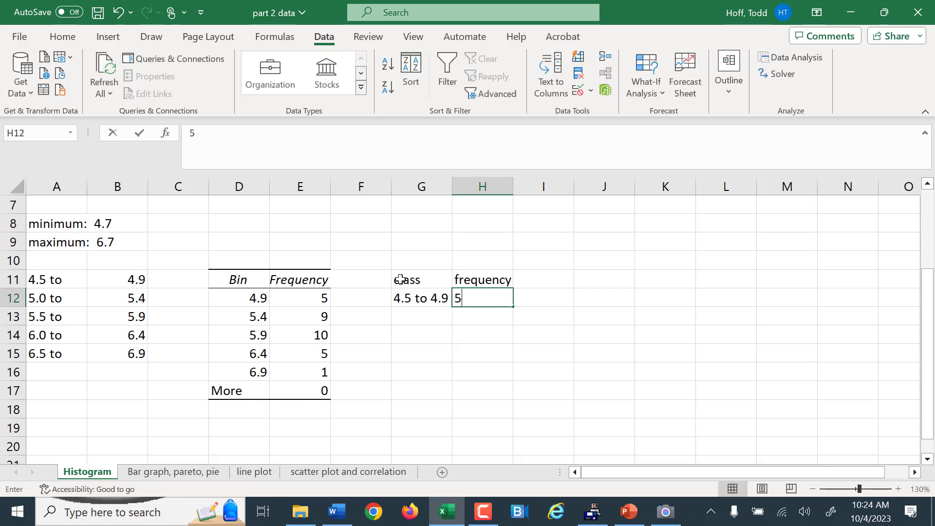
pyautogui.write('5')
pyautogui.press('Return')
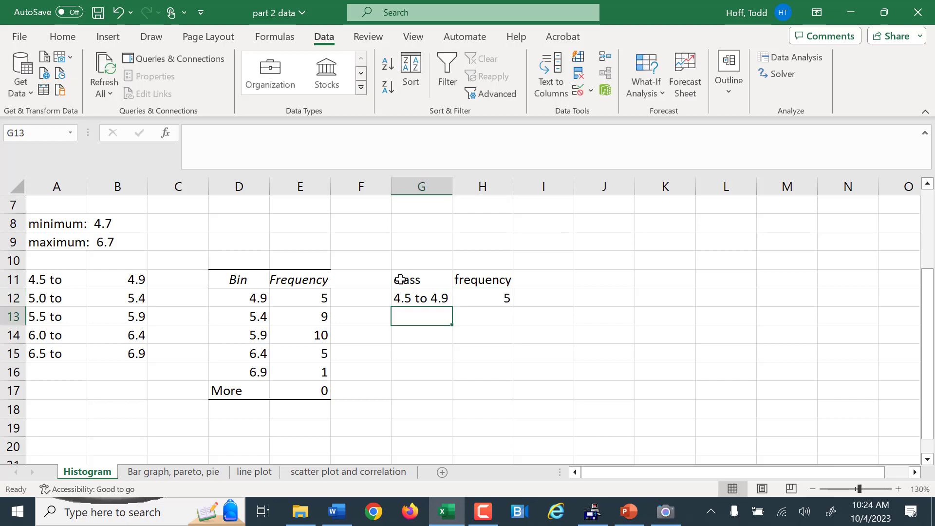
pyautogui.write('5')
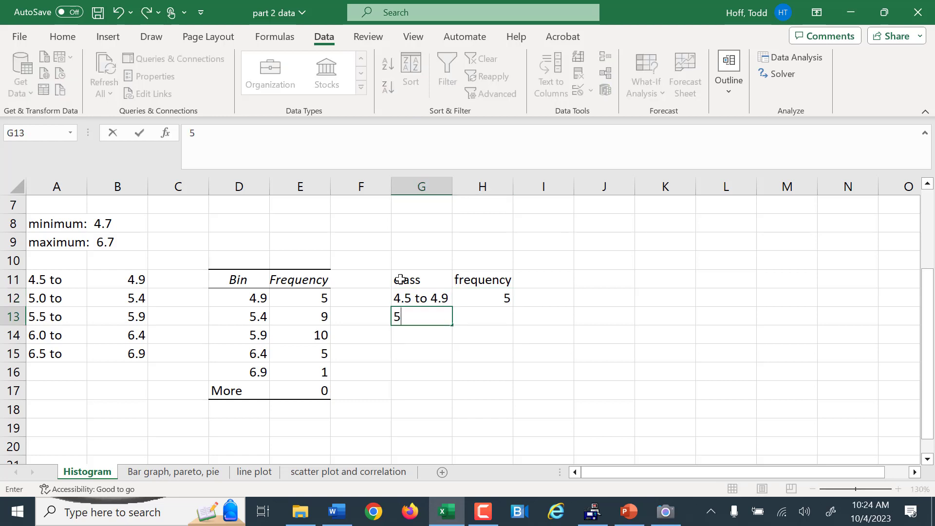
pyautogui.press('BackSpace')
pyautogui.write('5.0 to 5.4')
pyautogui.press('Tab')
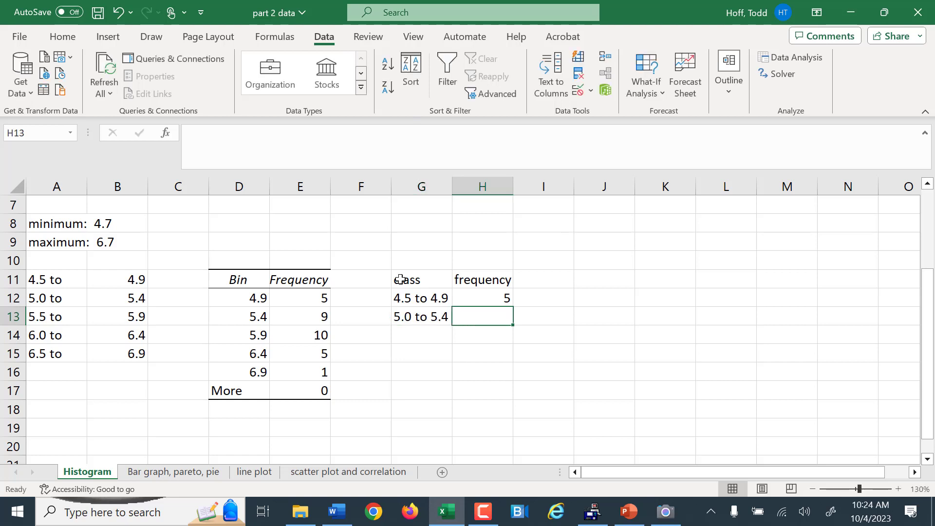
pyautogui.press('Return')
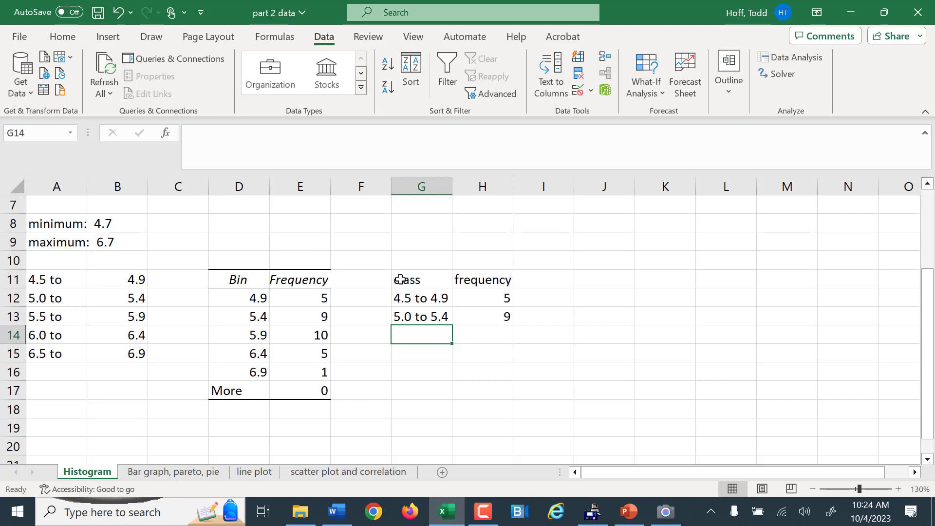
pyautogui.write('5.5 to 5.9')
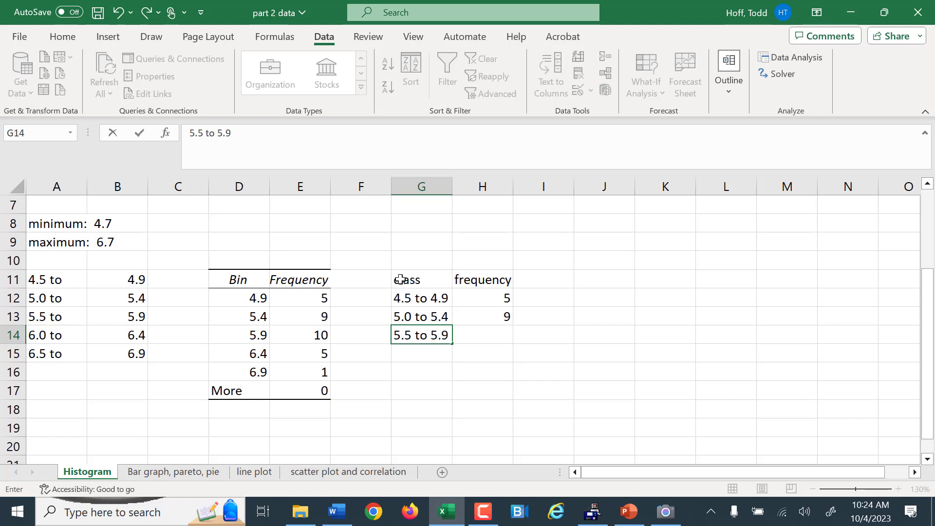
pyautogui.press('Tab')
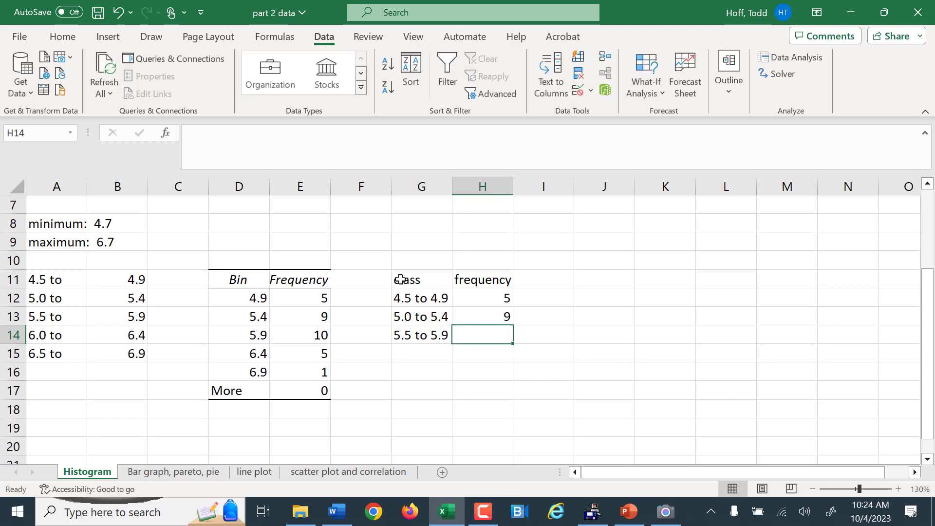
pyautogui.write('10')
pyautogui.press('Return')
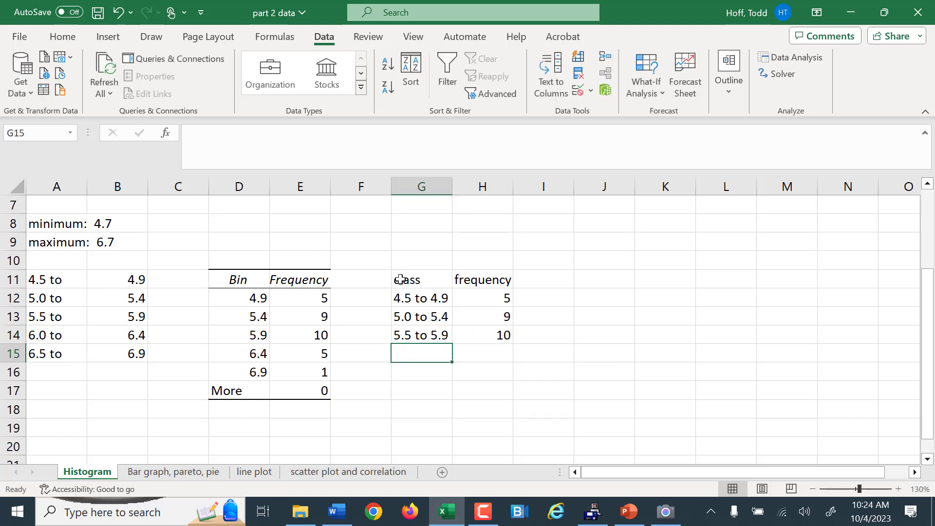
# Step: Fill rows 15–16 with classes 6.0 to 6.4 and 6.5 to 6.9 and counts 5 and 1
pyautogui.write('6.0 to 6.4')
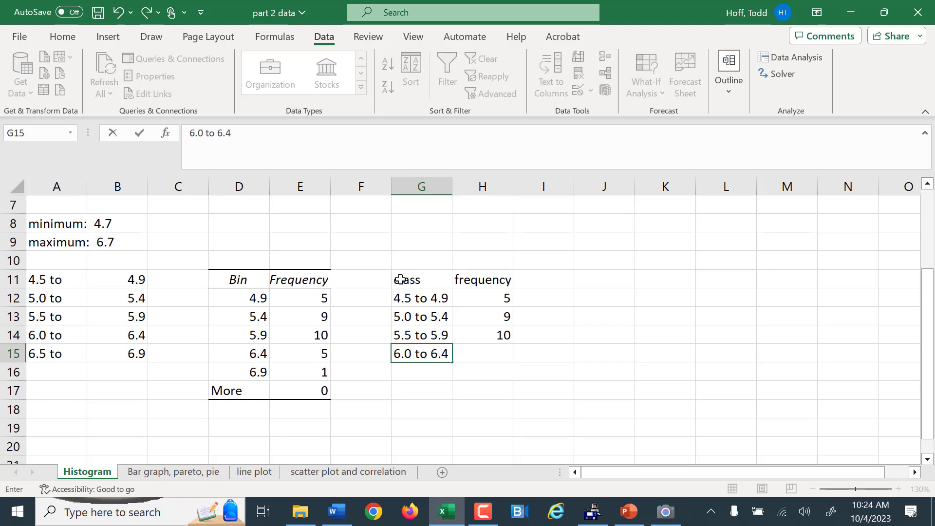
pyautogui.press('Tab')
pyautogui.write('5')
pyautogui.press('Return')
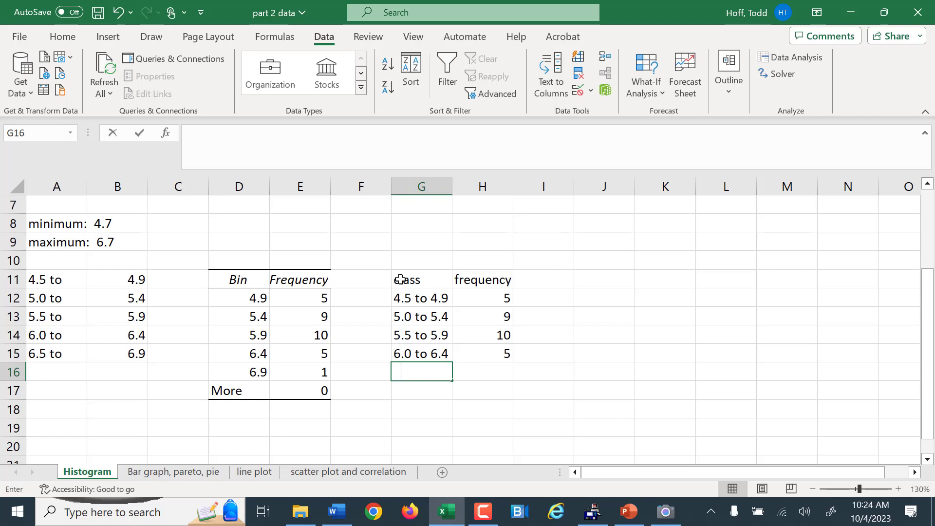
pyautogui.write('6.5 to 6.9')
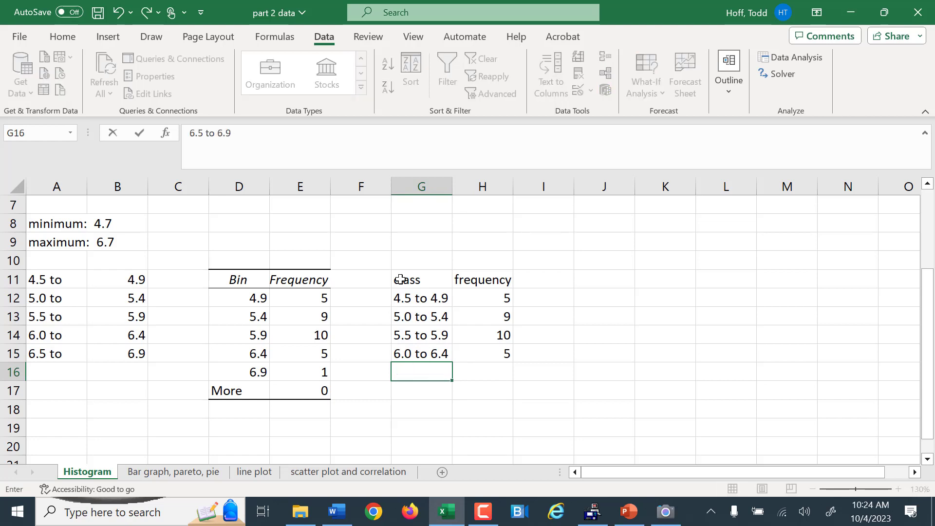
pyautogui.press('Tab')
pyautogui.write('1')
pyautogui.press('Return')
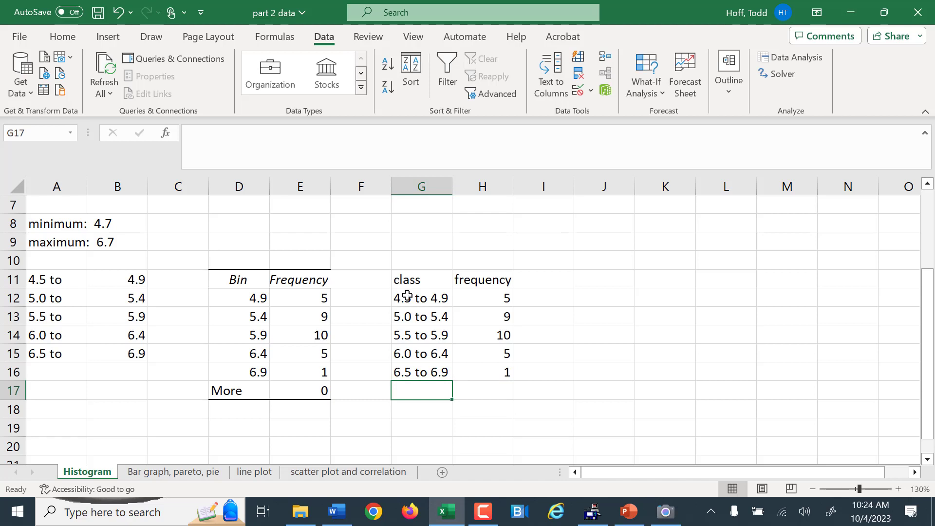
# Step: Chart G11:H16 as a 2-D clustered column chart showing counts 5, 9, 10, 5, 1
pyautogui.moveTo(436, 280); pyautogui.dragTo(498, 376)
pyautogui.click(109, 37)
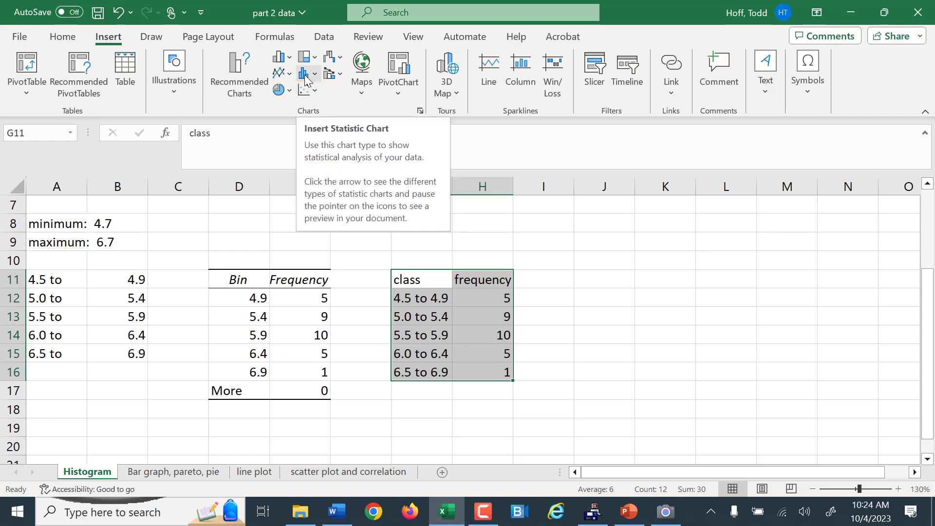
pyautogui.click(283, 60)
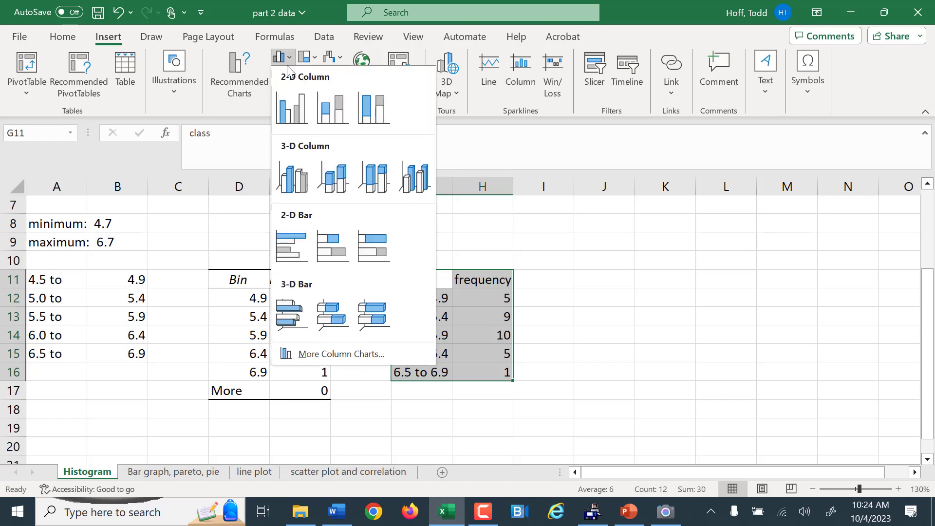
pyautogui.click(293, 108)
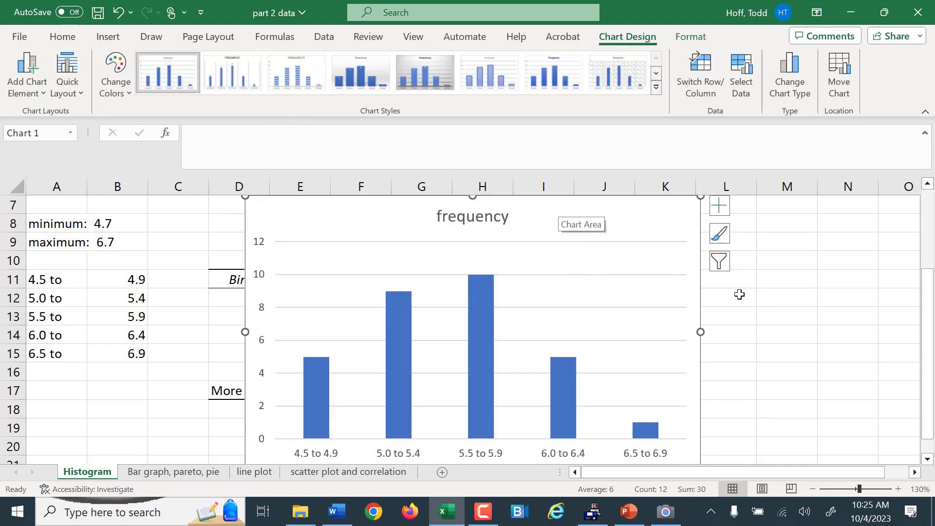
pyautogui.scroll(-2, 787, 301)
pyautogui.scroll(2, 787, 301)
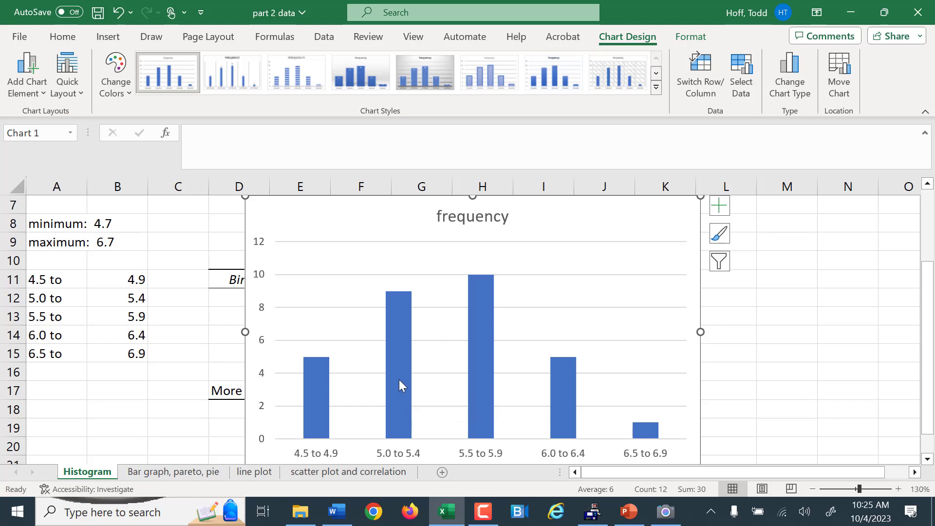
# Step: Set the frequency chart's series gap width to 0%, then go to the Bar graph, pareto, pie sheet
pyautogui.rightClick(486, 354)
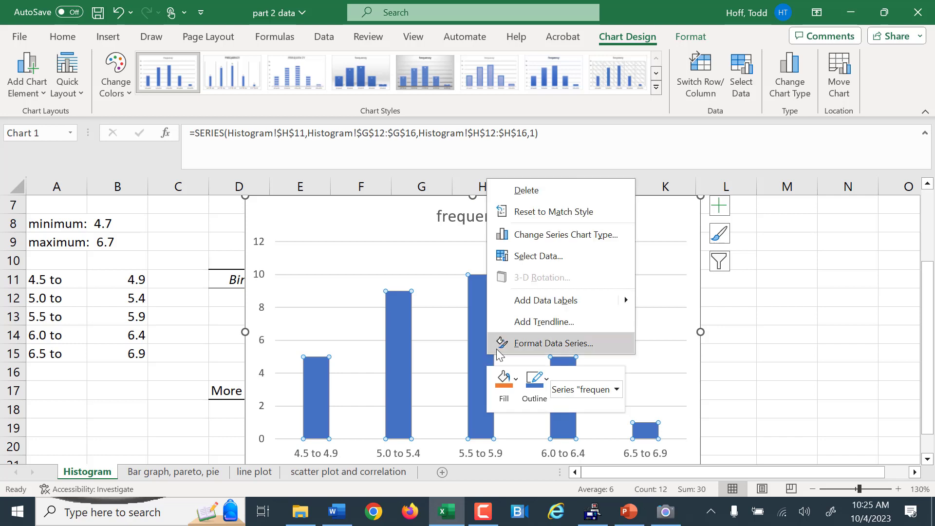
pyautogui.click(532, 344)
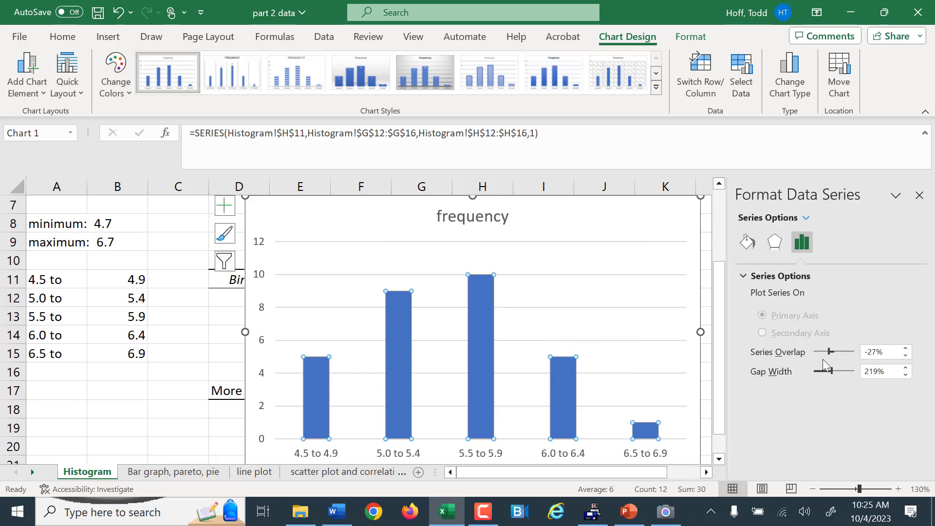
pyautogui.moveTo(831, 370); pyautogui.dragTo(802, 376)
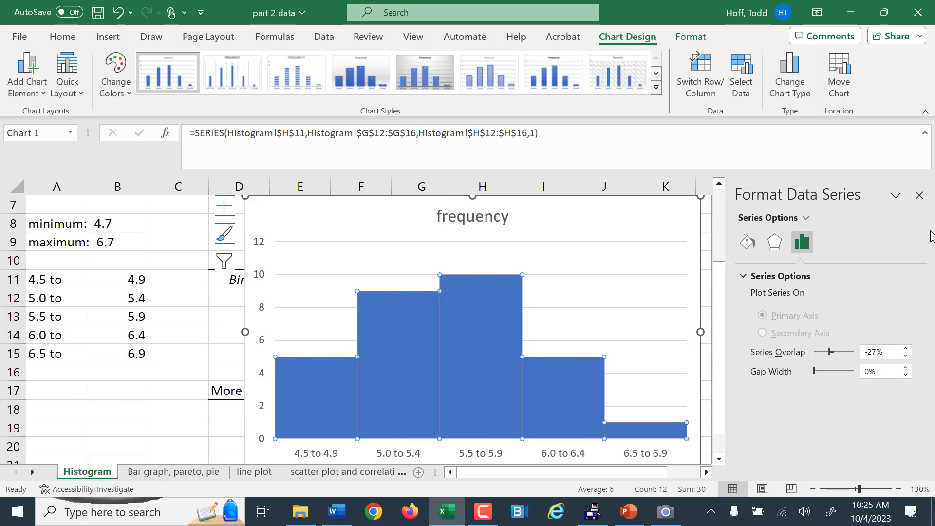
pyautogui.click(919, 195)
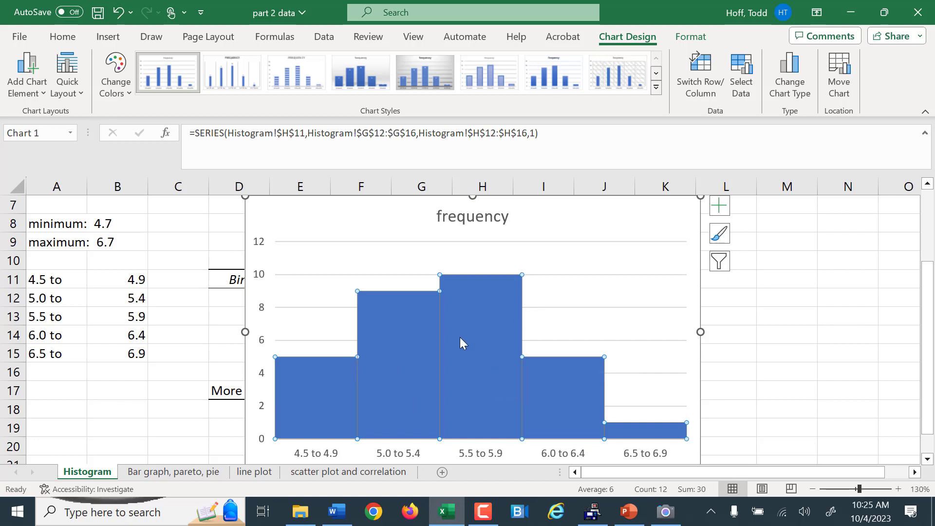
pyautogui.click(504, 218)
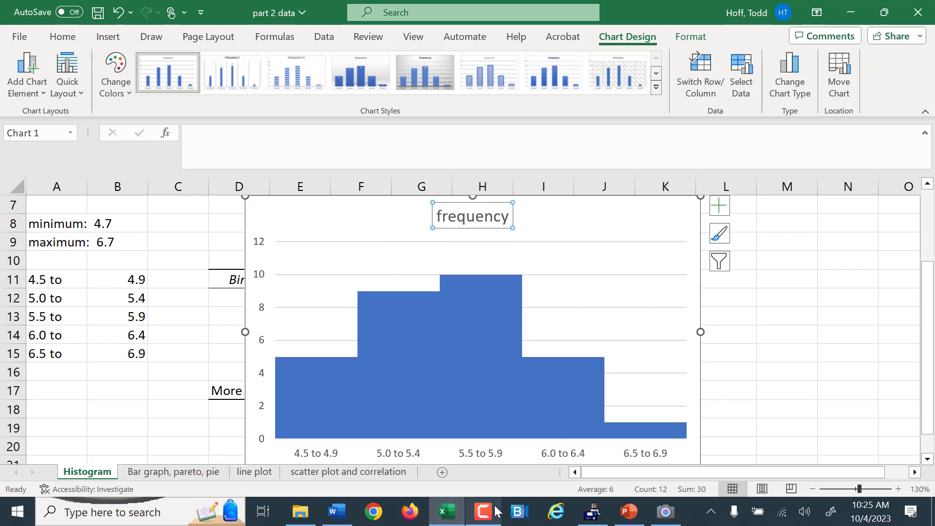
pyautogui.click(170, 473)
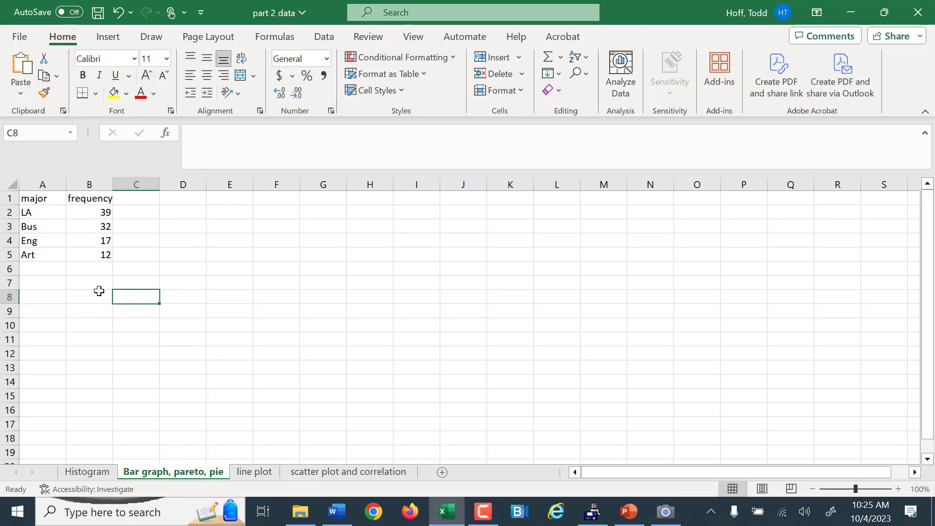
# Step: Insert a clustered column chart of majors from A1:B5 and move it right
pyautogui.click(69, 250)
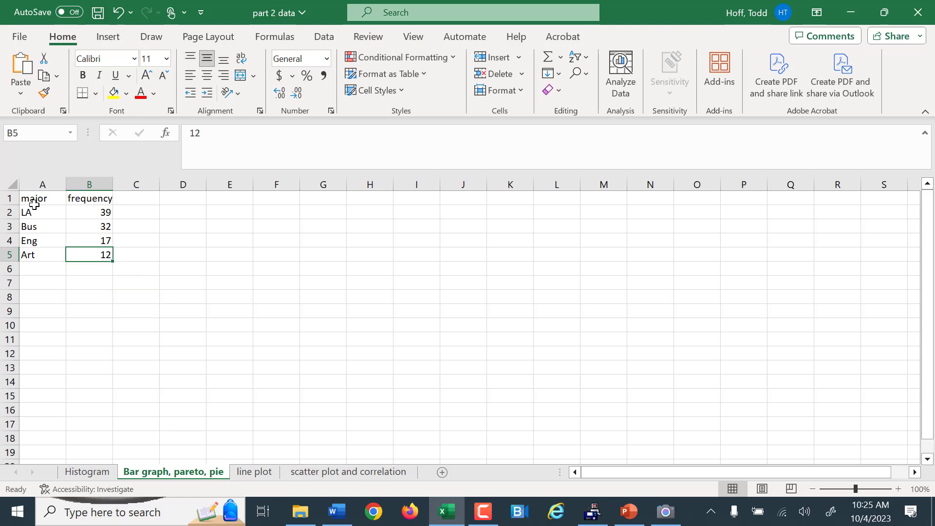
pyautogui.moveTo(37, 196); pyautogui.dragTo(89, 258)
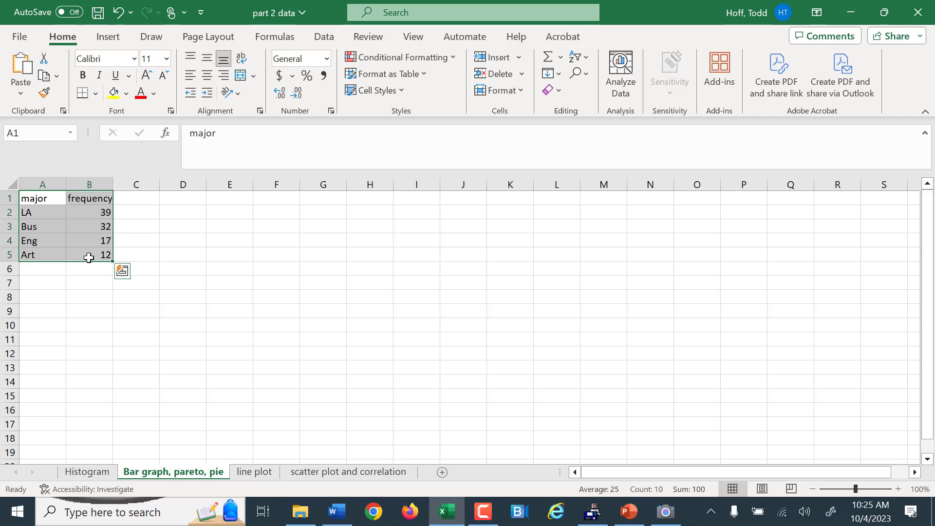
pyautogui.click(110, 37)
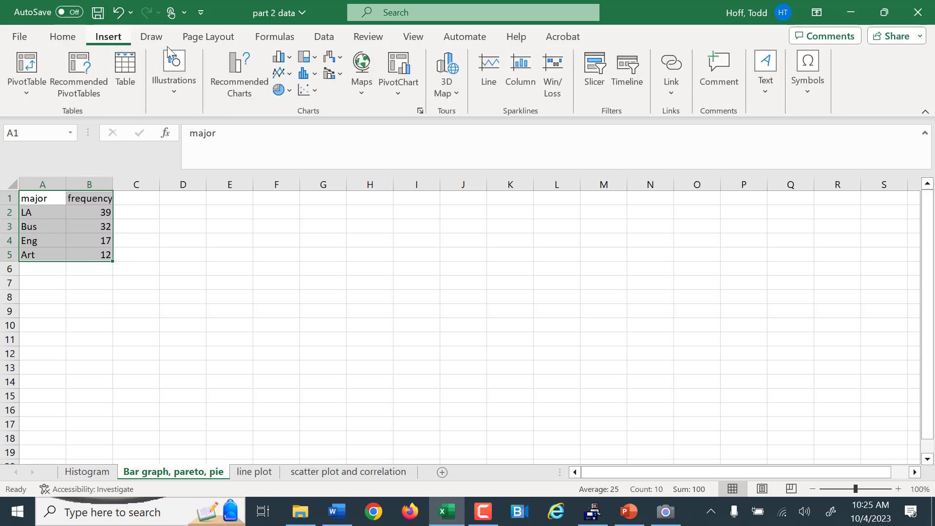
pyautogui.click(282, 58)
pyautogui.click(288, 106)
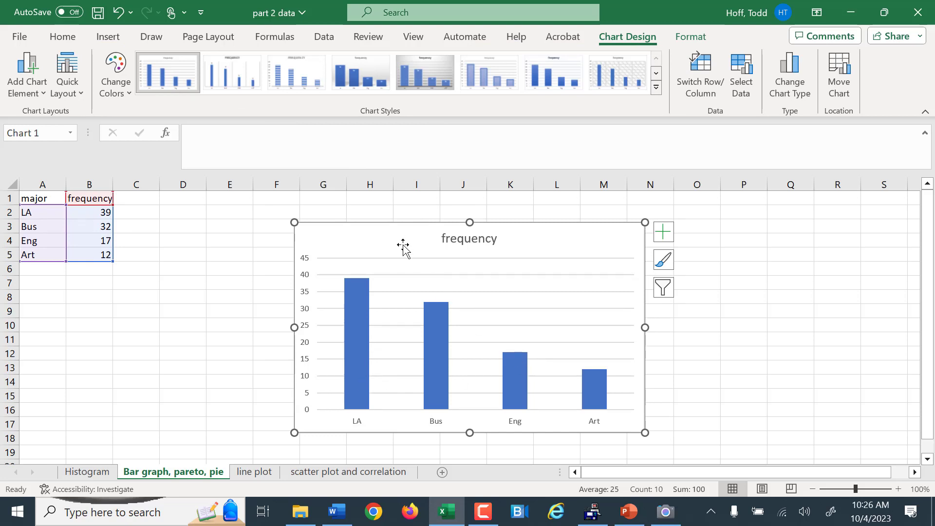
pyautogui.moveTo(402, 246); pyautogui.dragTo(516, 245)
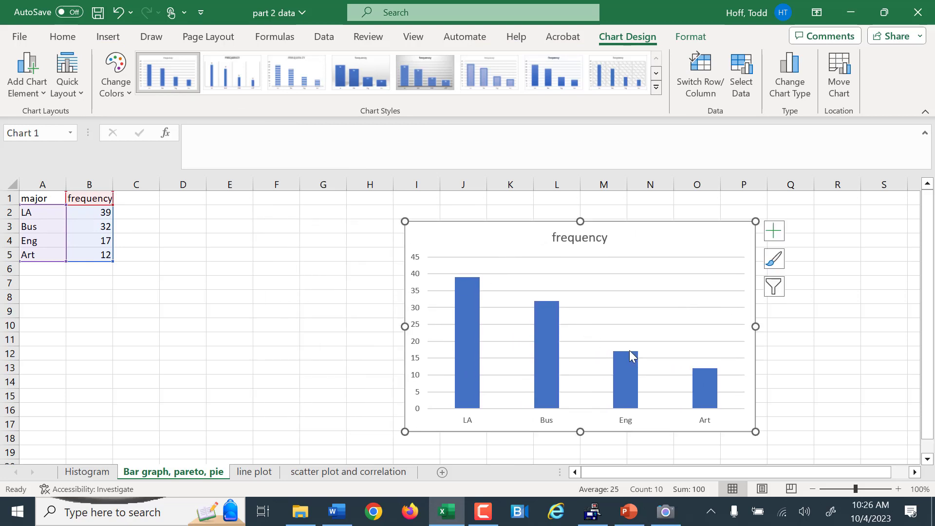
# Step: Reselect the major and frequency data A1:B5
pyautogui.click(161, 309)
pyautogui.click(50, 197)
pyautogui.moveTo(51, 198); pyautogui.dragTo(90, 261)
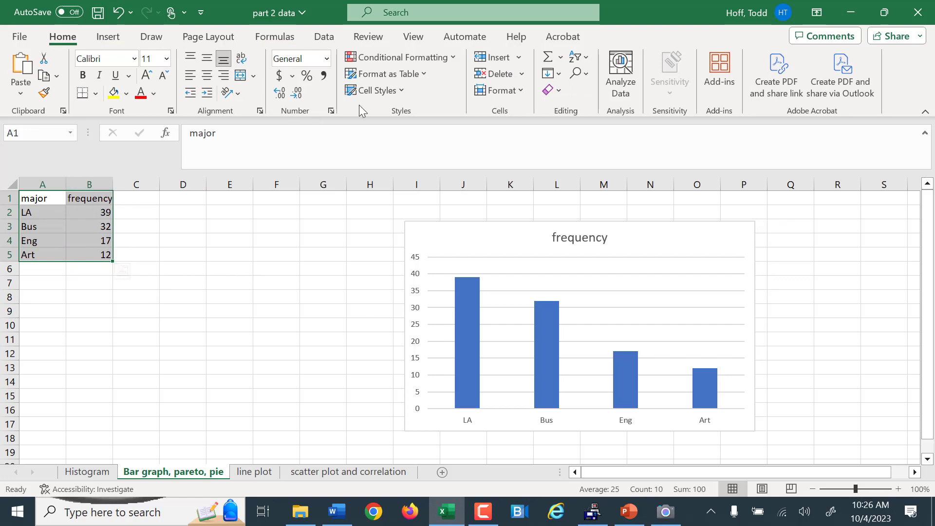
pyautogui.click(325, 37)
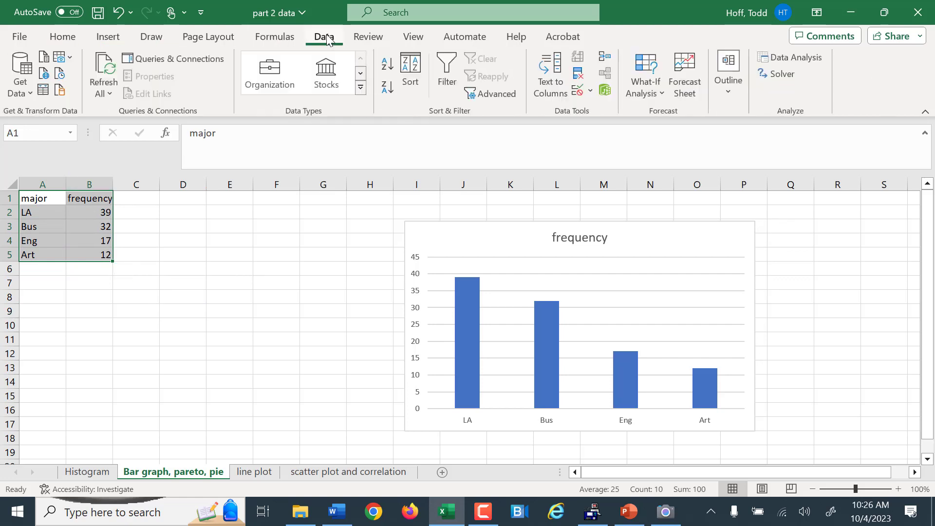
pyautogui.click(388, 68)
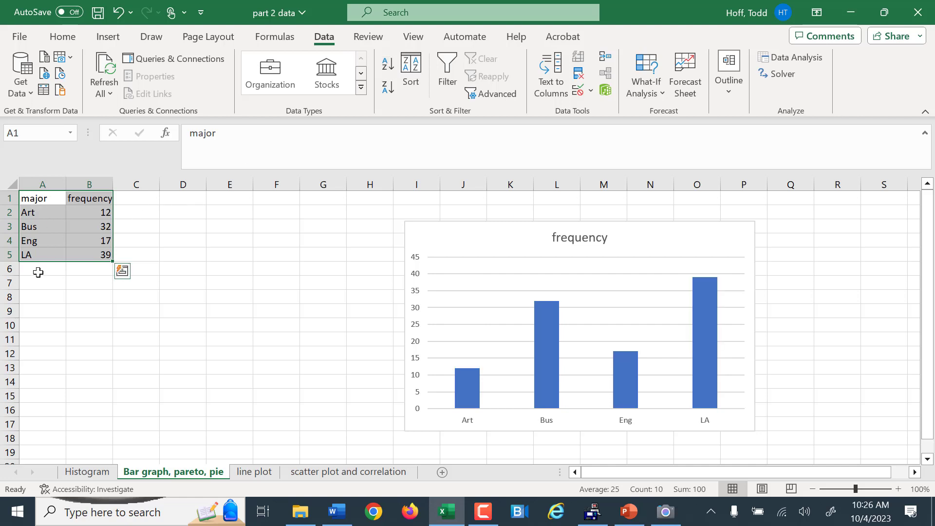
pyautogui.click(52, 298)
pyautogui.moveTo(105, 185); pyautogui.dragTo(40, 185)
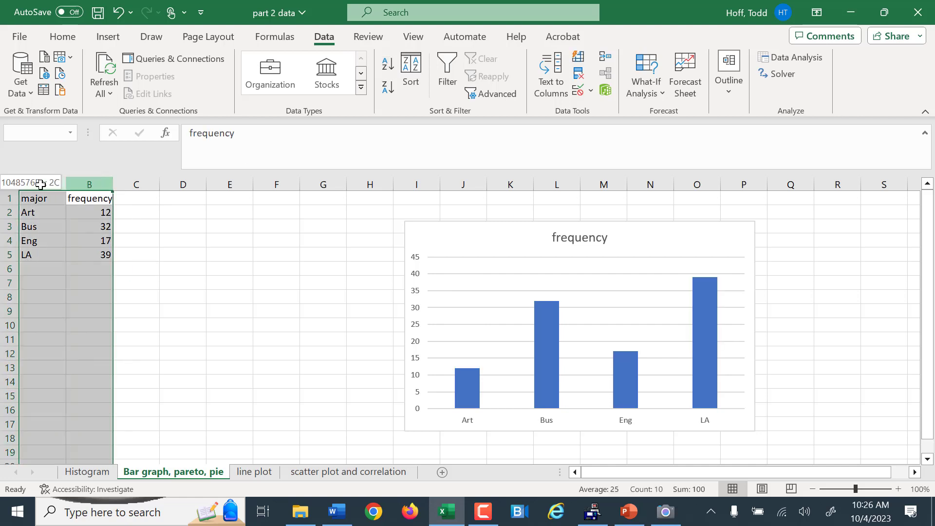
pyautogui.click(388, 63)
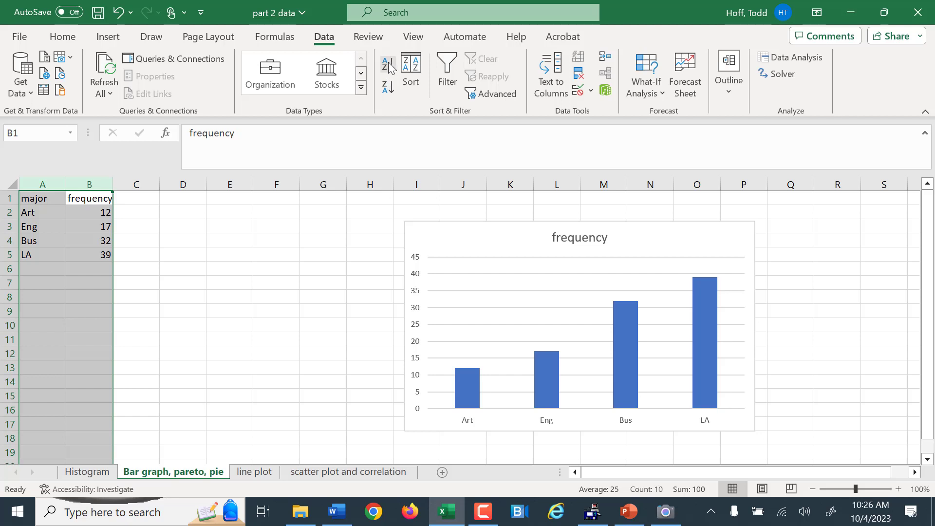
pyautogui.click(387, 88)
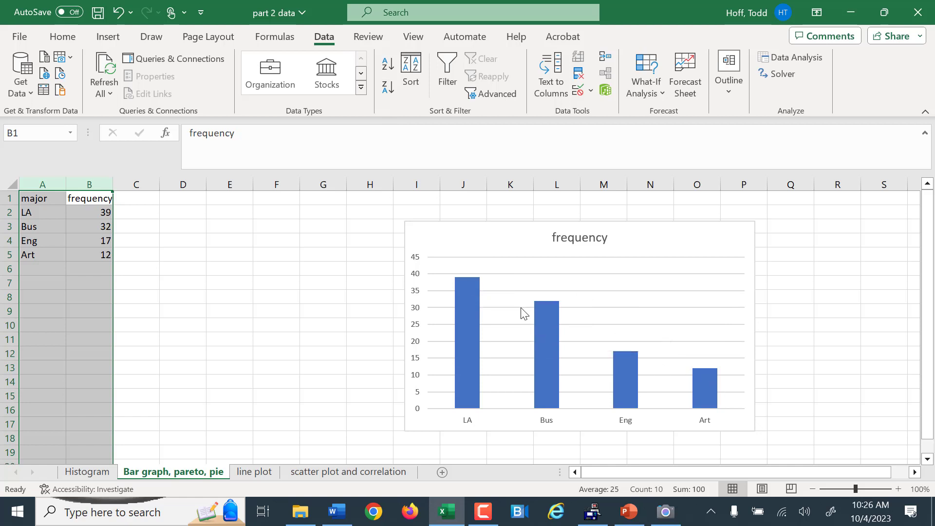
pyautogui.moveTo(475, 286)
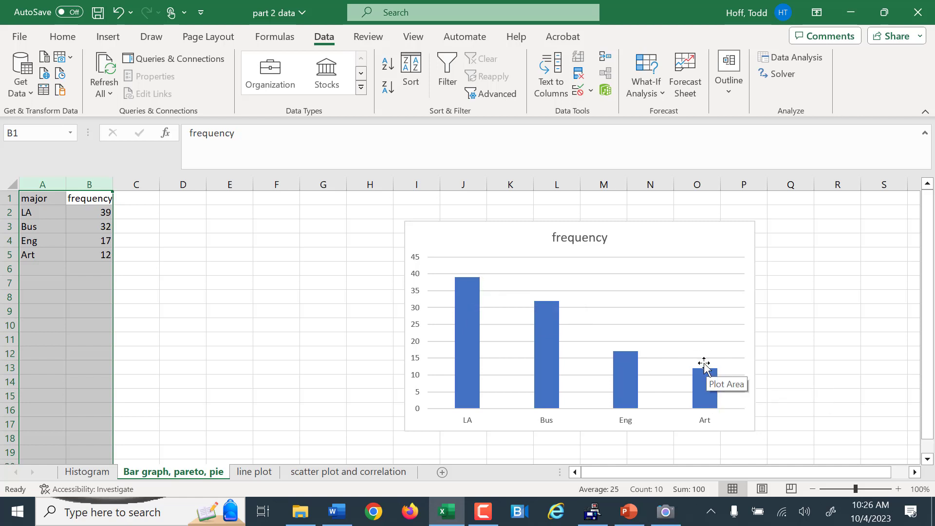
pyautogui.click(302, 352)
pyautogui.click(171, 276)
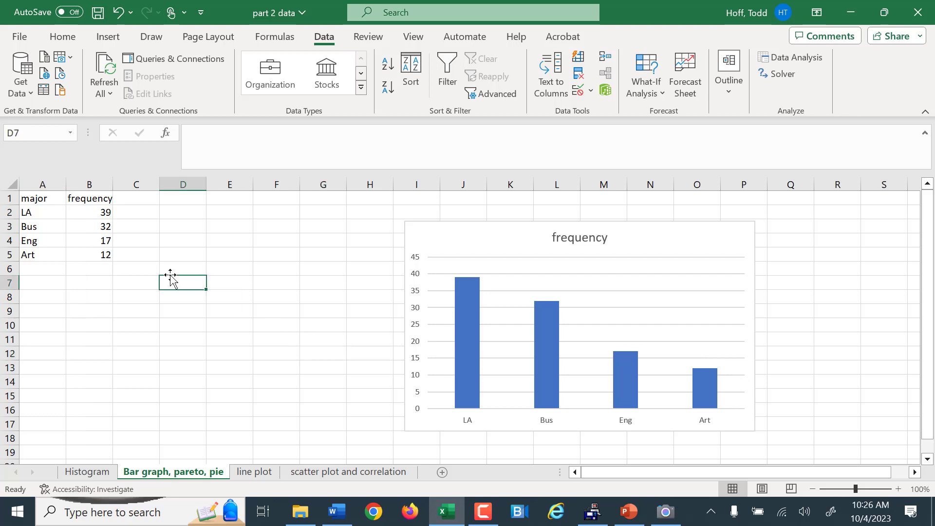
pyautogui.moveTo(28, 200); pyautogui.dragTo(84, 256)
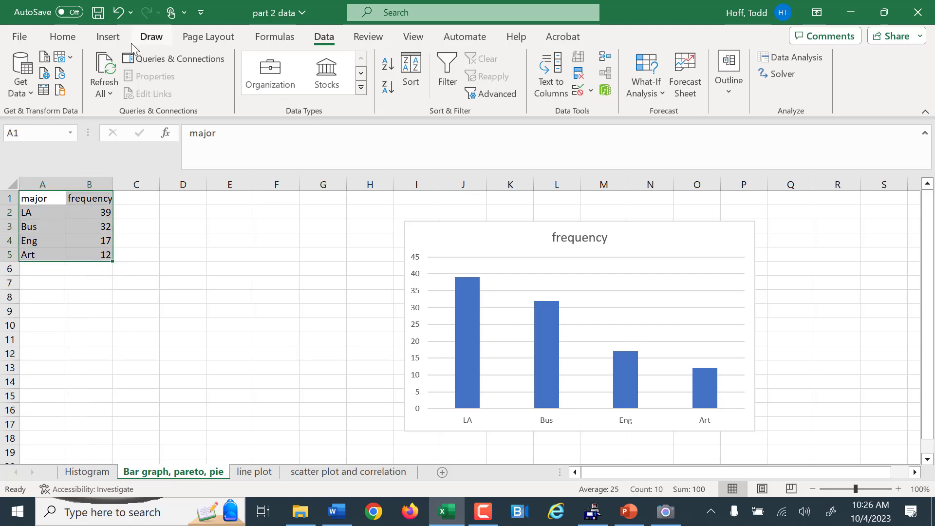
# Step: Insert a 2-D pie chart of the major frequencies and place it left of the bar chart
pyautogui.click(108, 39)
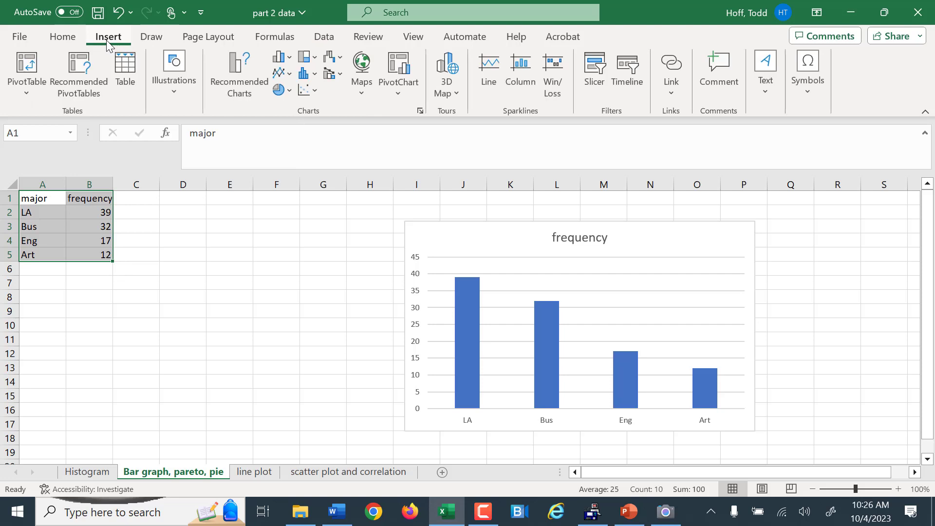
pyautogui.click(284, 93)
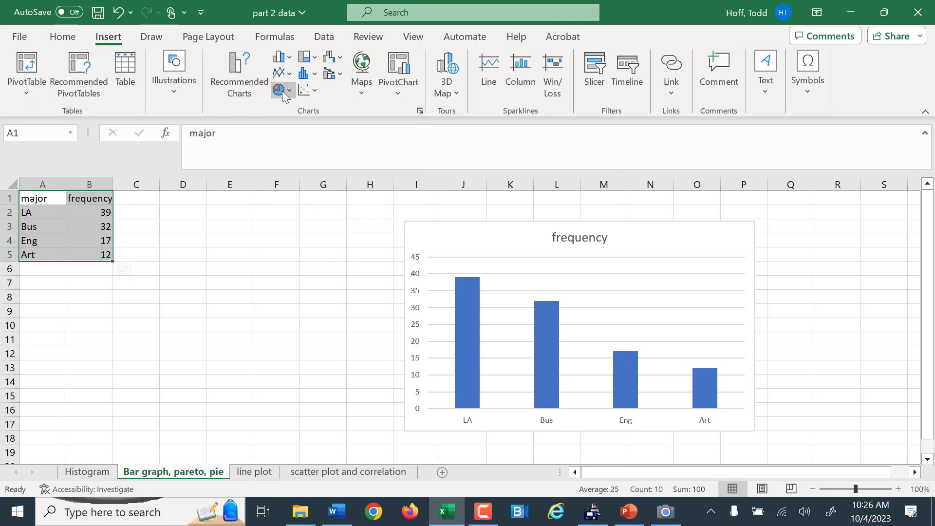
pyautogui.click(291, 142)
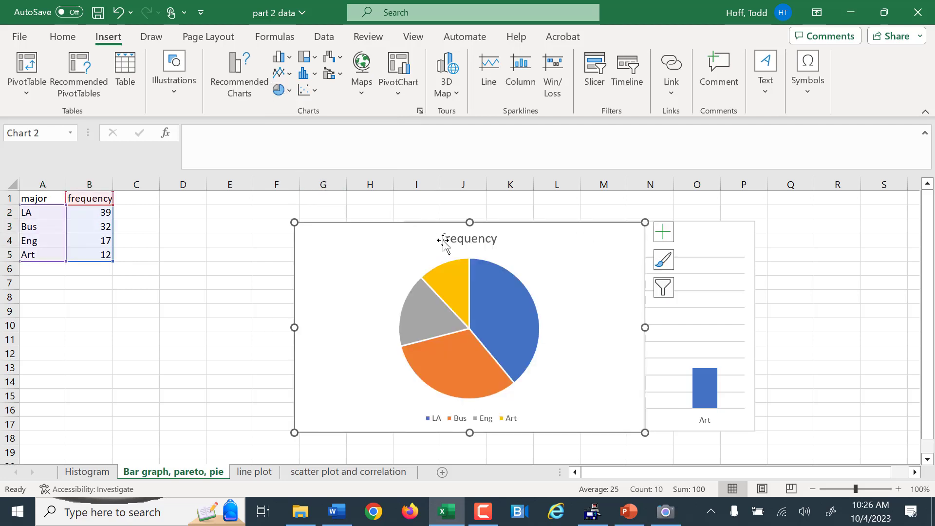
pyautogui.moveTo(403, 244); pyautogui.dragTo(247, 235)
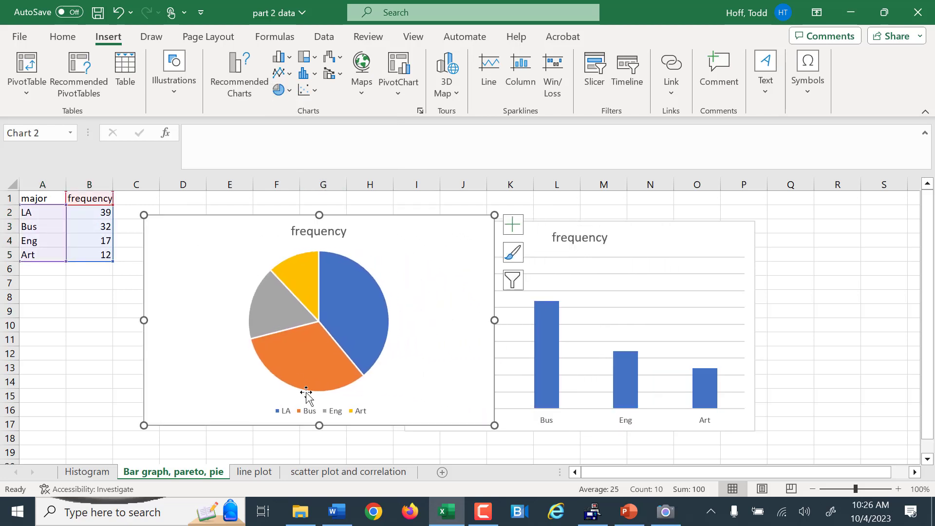
# Step: Add data labels 39, 32, 17 and 12 to the pie slices
pyautogui.rightClick(322, 355)
pyautogui.click(355, 347)
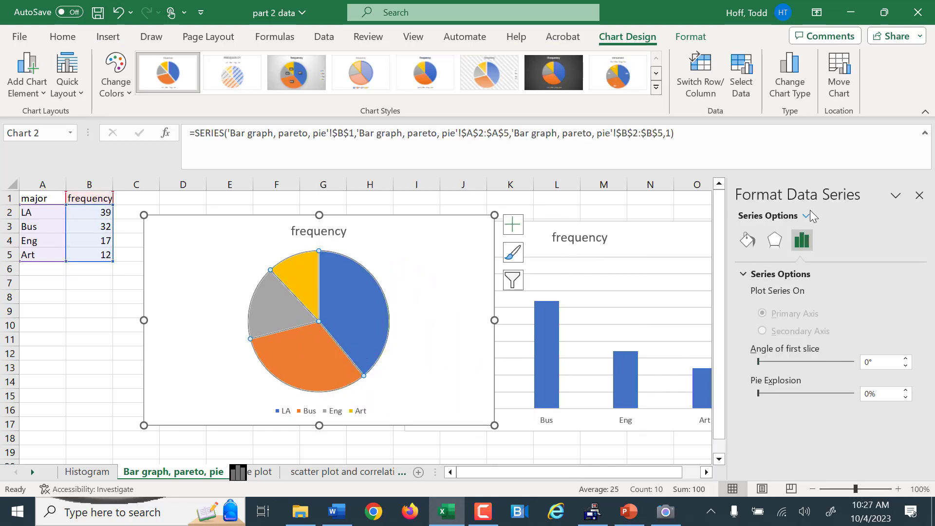
pyautogui.click(919, 196)
pyautogui.rightClick(366, 317)
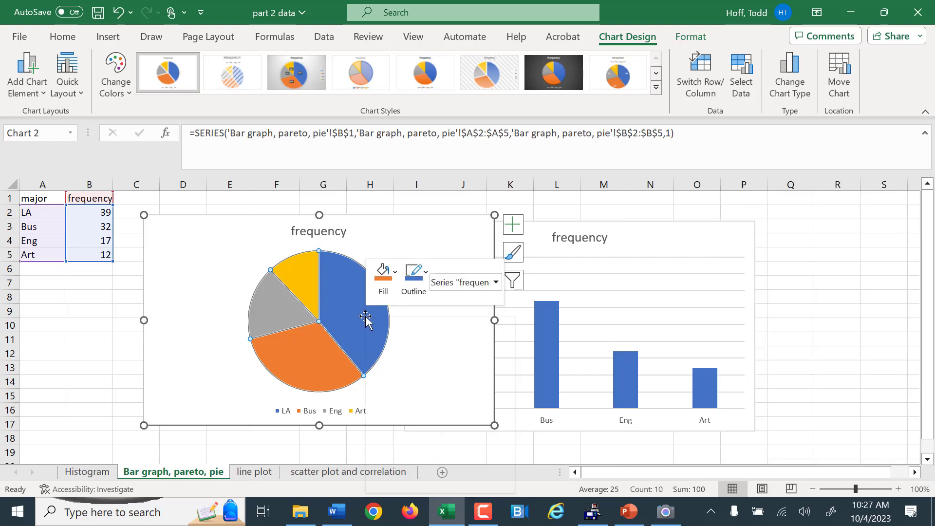
pyautogui.click(427, 439)
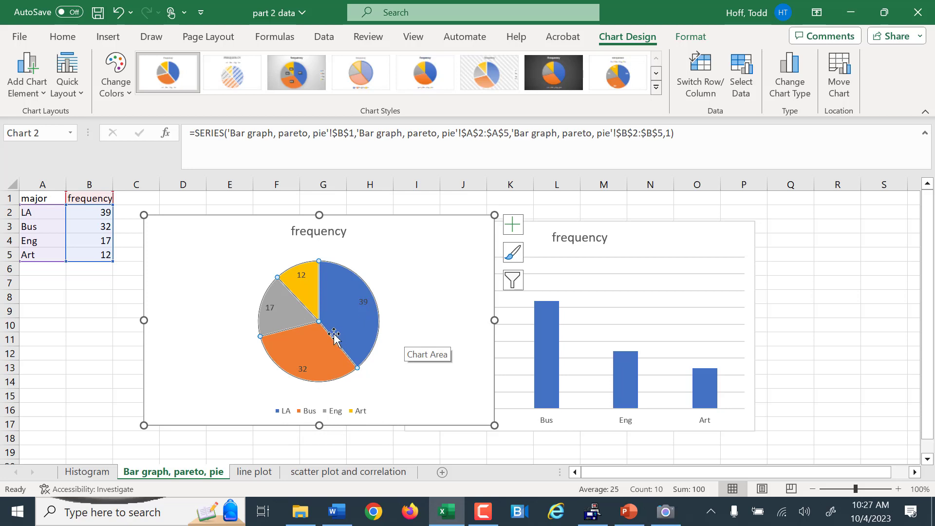
# Step: Set the pie series chart type to Pie, then move to the line plot sheet of gas prices
pyautogui.rightClick(351, 316)
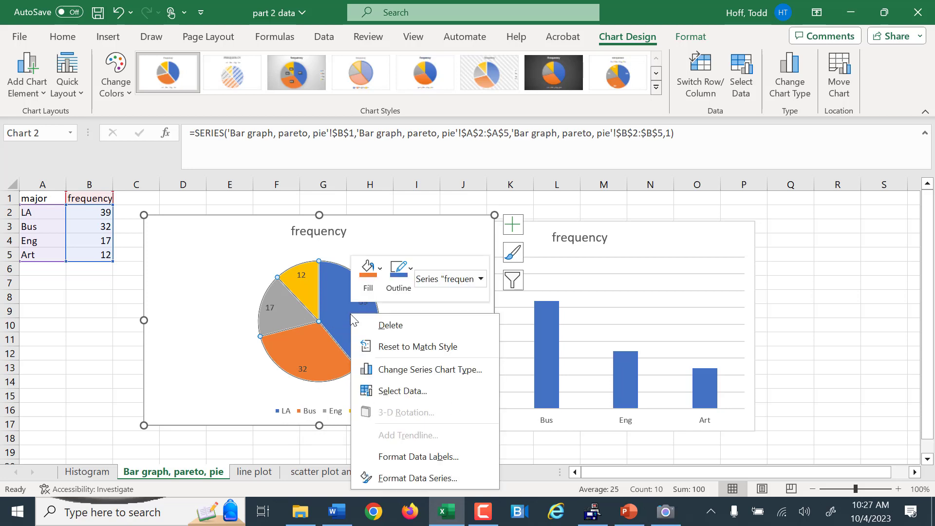
pyautogui.click(432, 370)
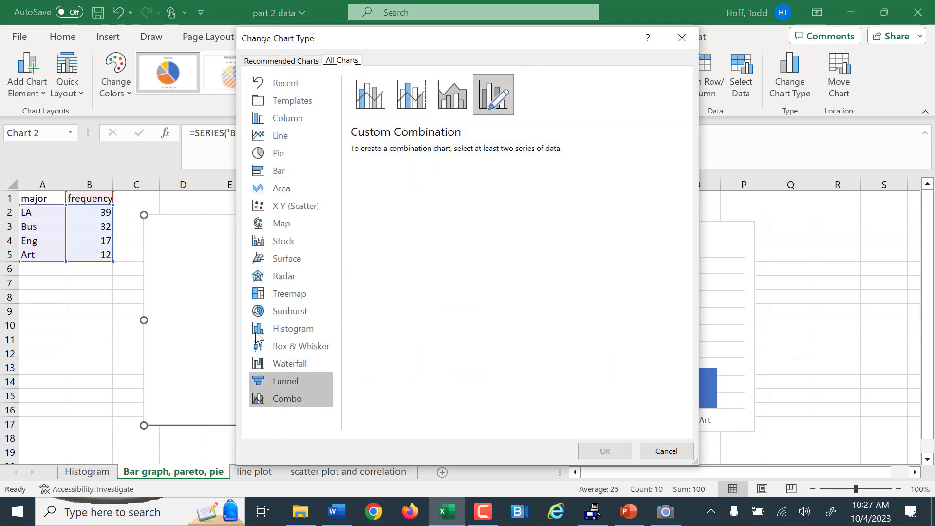
pyautogui.click(274, 156)
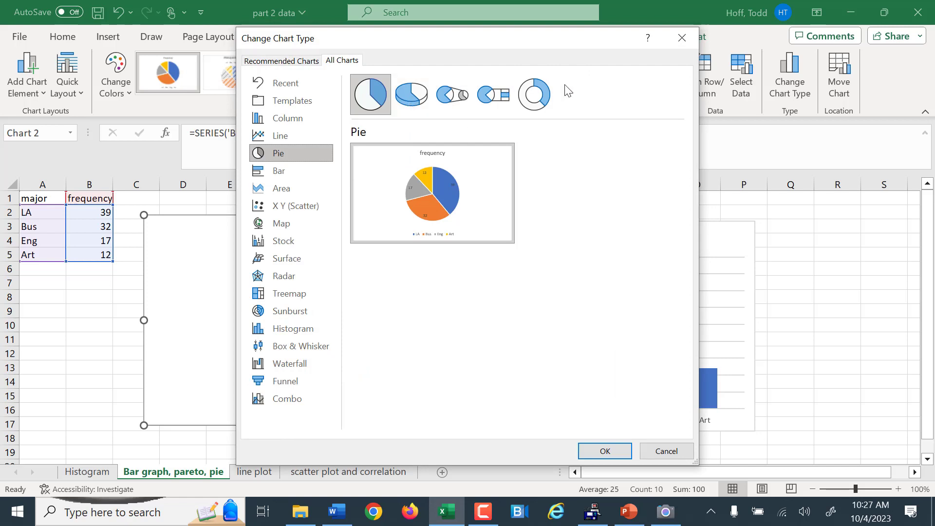
pyautogui.click(682, 39)
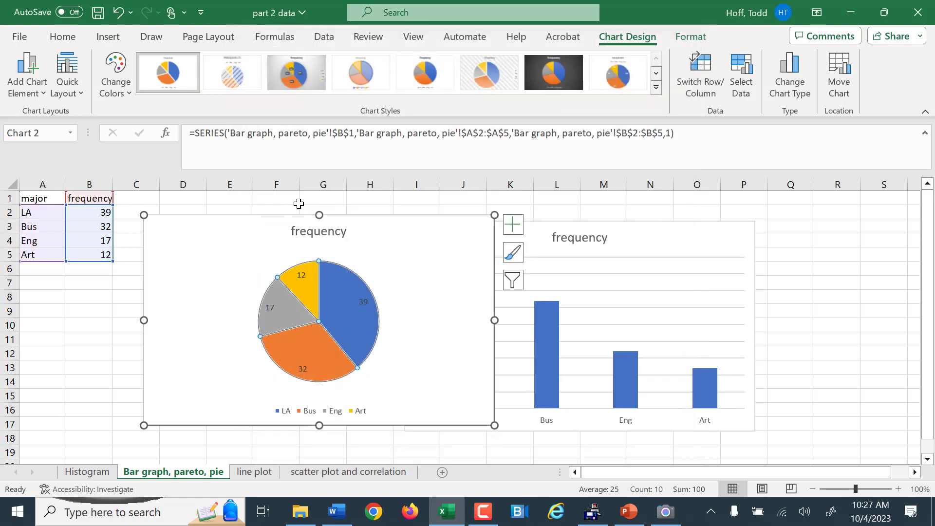
pyautogui.click(262, 472)
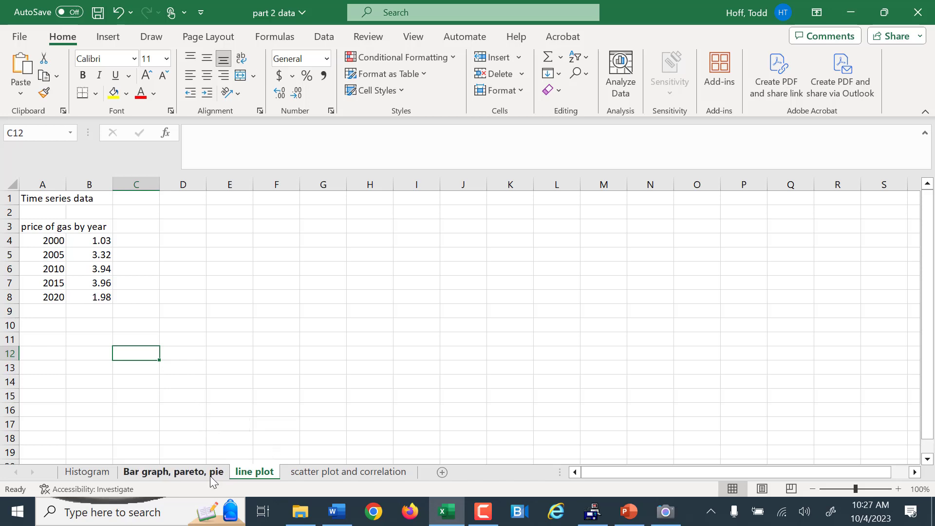
pyautogui.click(187, 473)
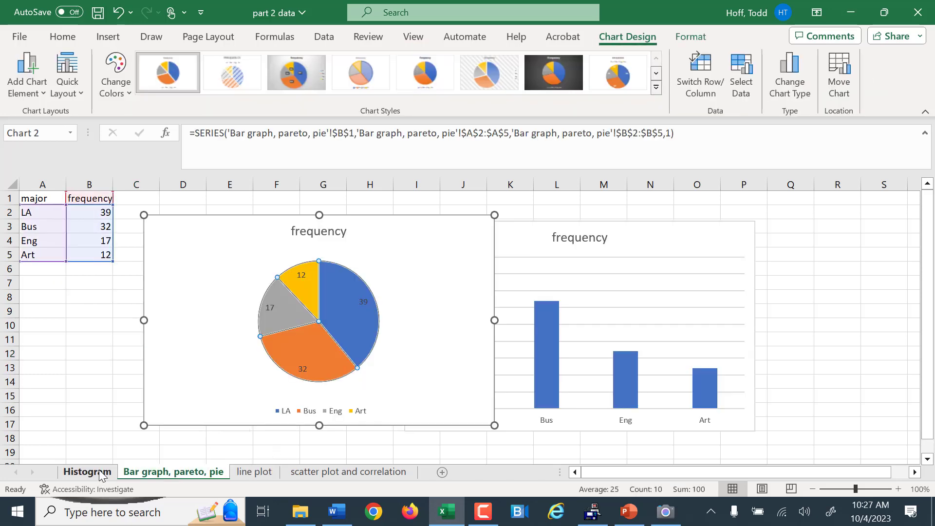
pyautogui.click(100, 473)
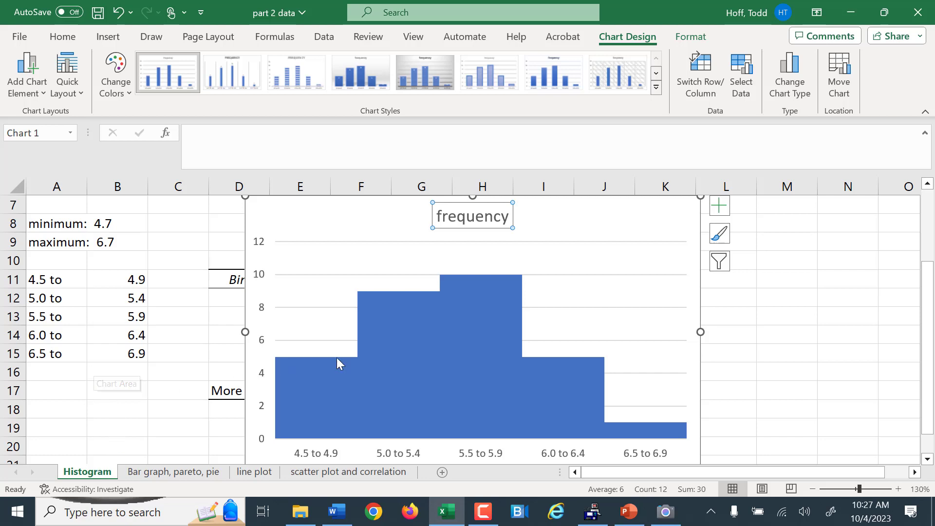
pyautogui.click(200, 473)
pyautogui.click(264, 479)
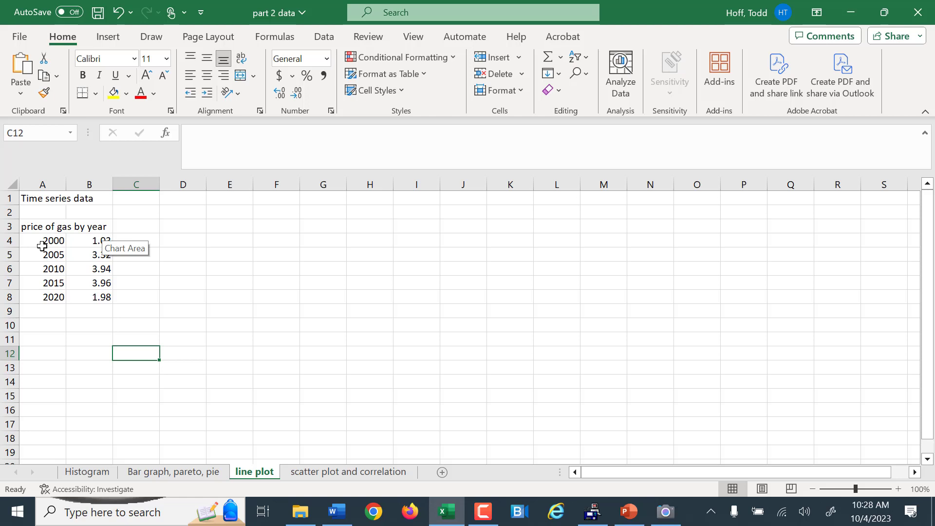
# Step: Insert a 2-D line chart of the gas price data in A3:B8 and select its plot area
pyautogui.moveTo(44, 227); pyautogui.dragTo(96, 300)
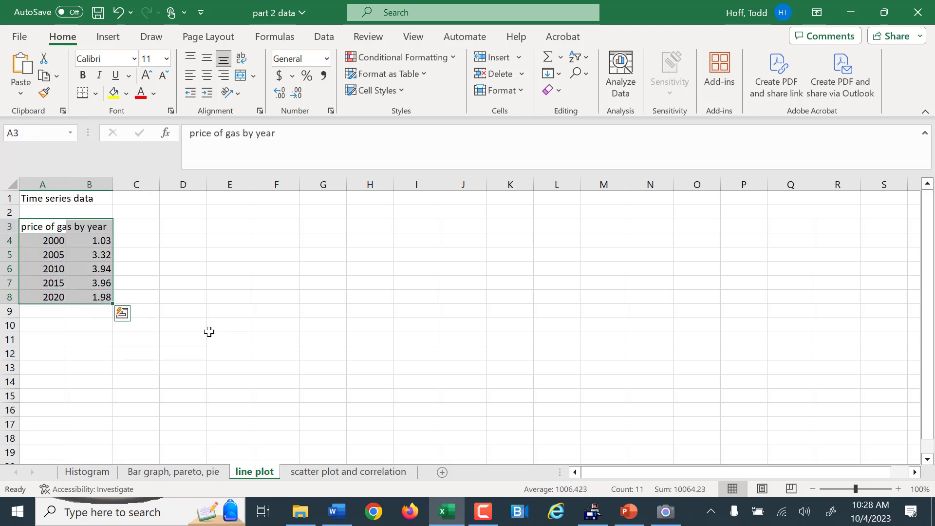
pyautogui.click(54, 228)
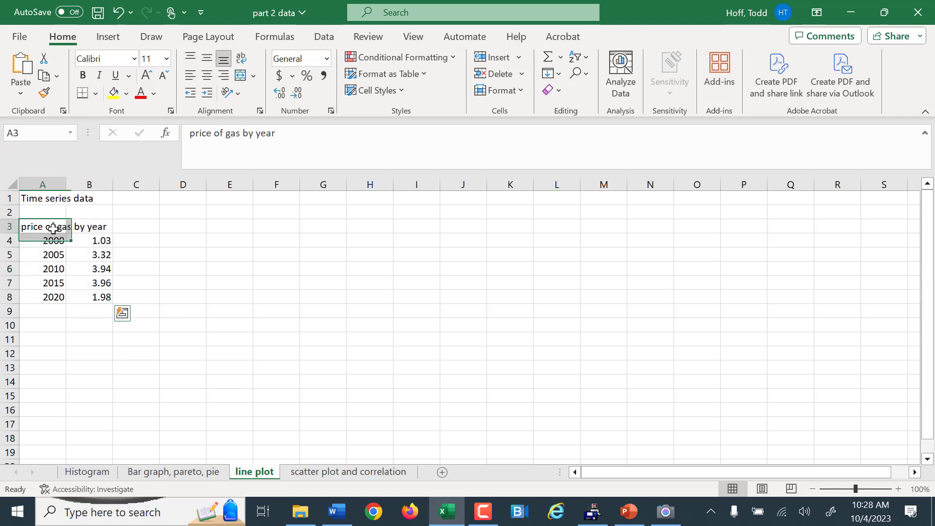
pyautogui.moveTo(56, 229); pyautogui.dragTo(97, 296)
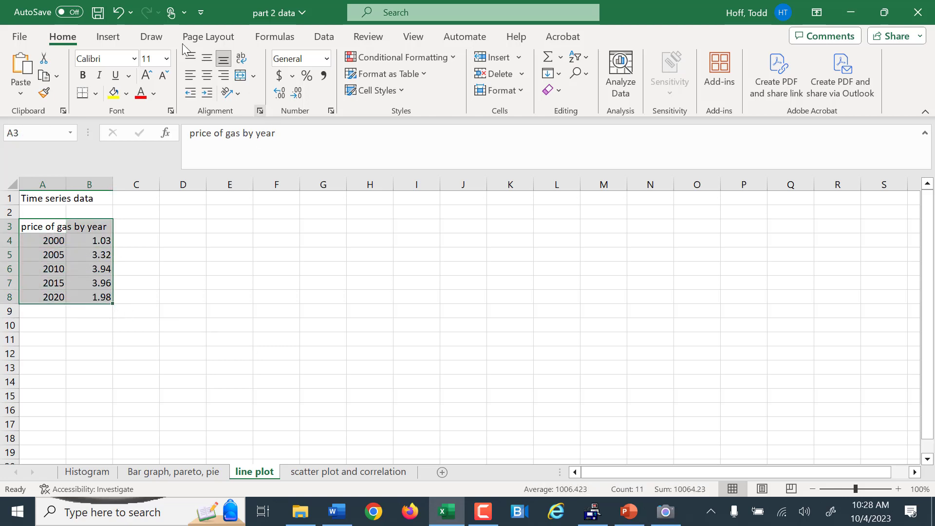
pyautogui.click(111, 38)
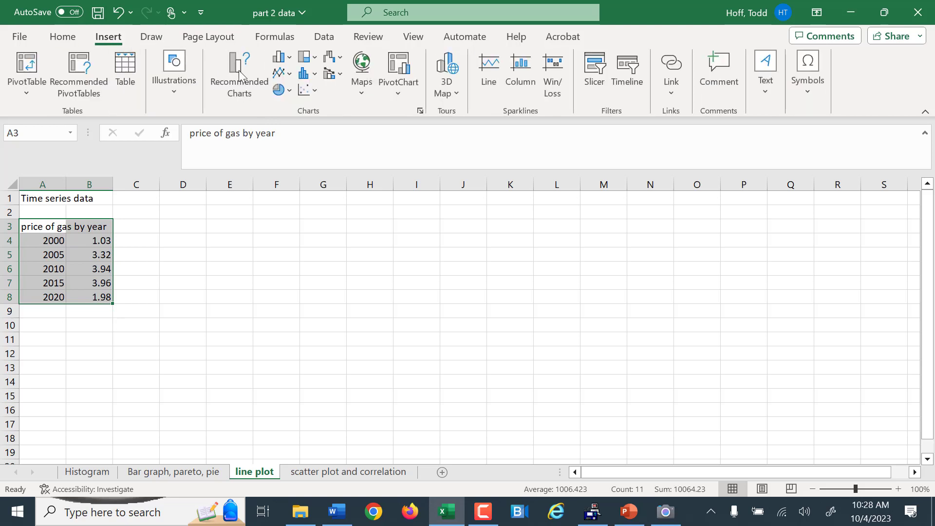
pyautogui.click(289, 75)
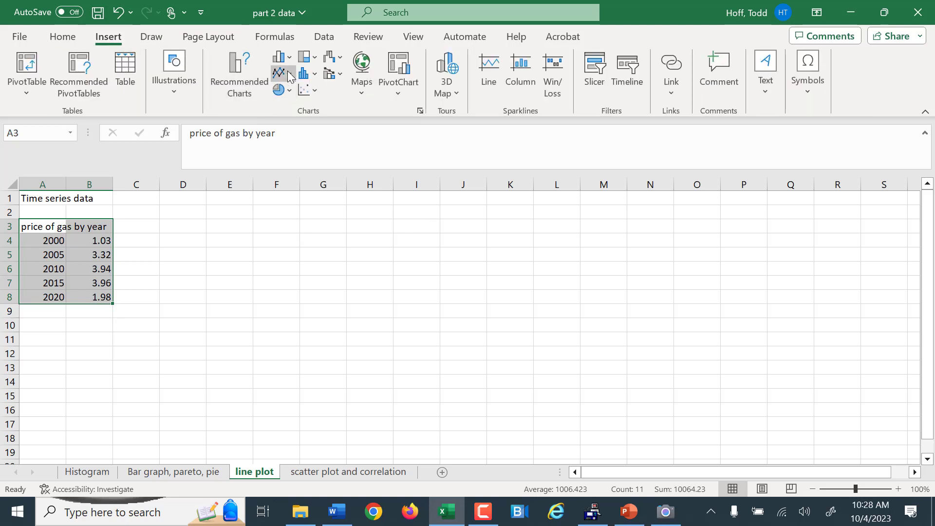
pyautogui.click(302, 128)
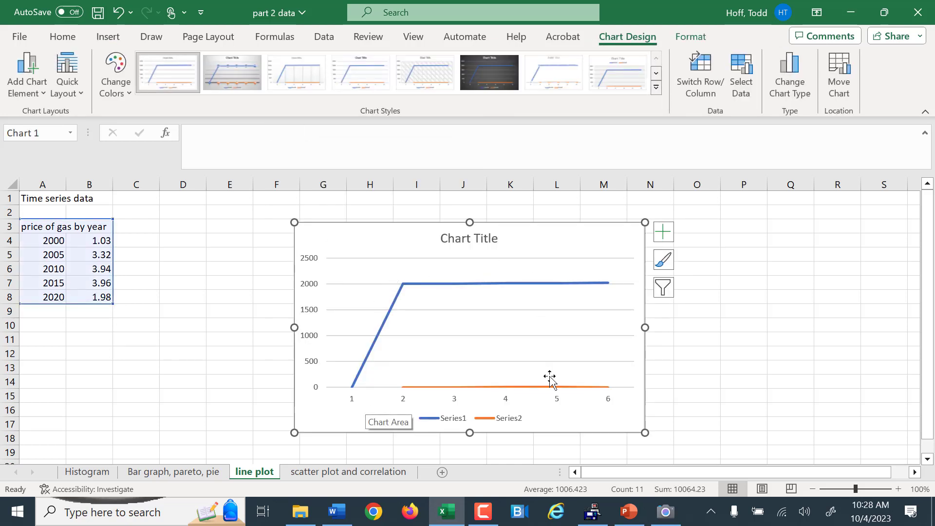
pyautogui.click(615, 262)
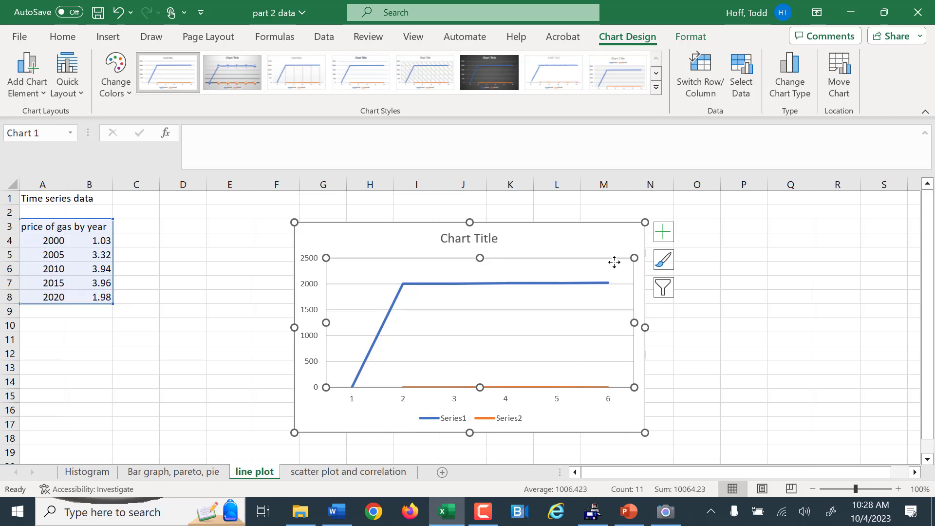
# Step: Remove Series1 from the chart and use the years in A4:A8 as horizontal axis labels
pyautogui.rightClick(475, 326)
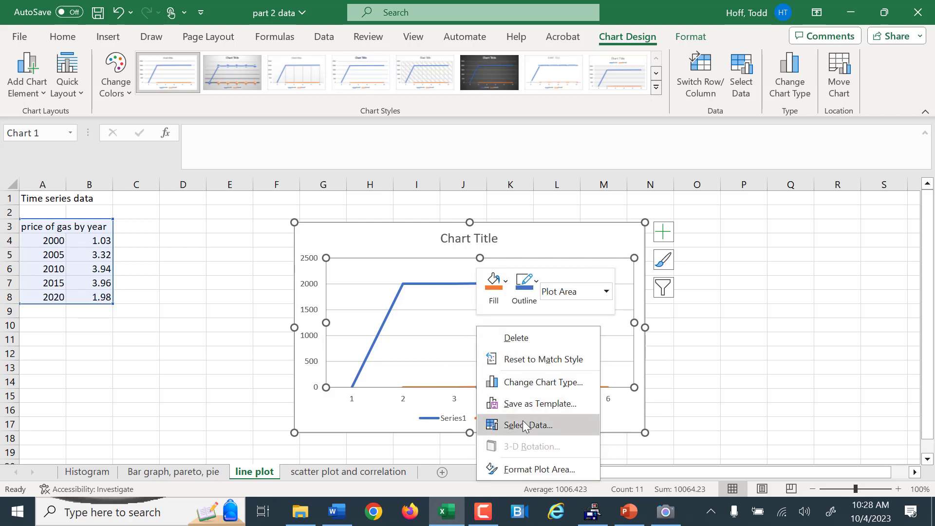
pyautogui.click(525, 426)
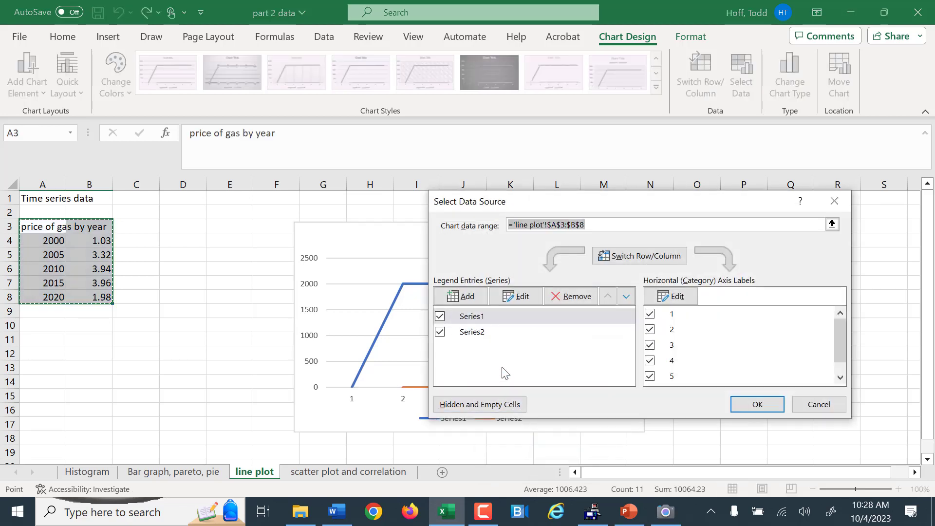
pyautogui.click(440, 318)
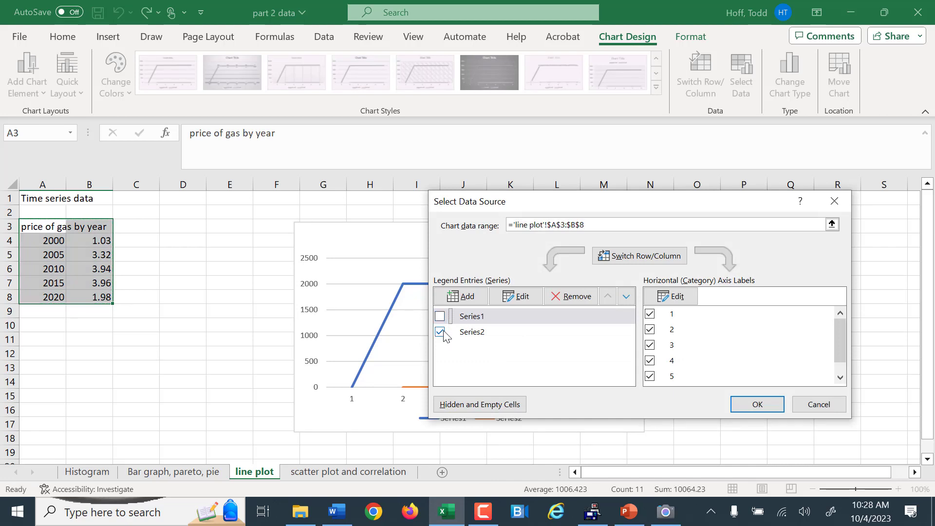
pyautogui.click(682, 298)
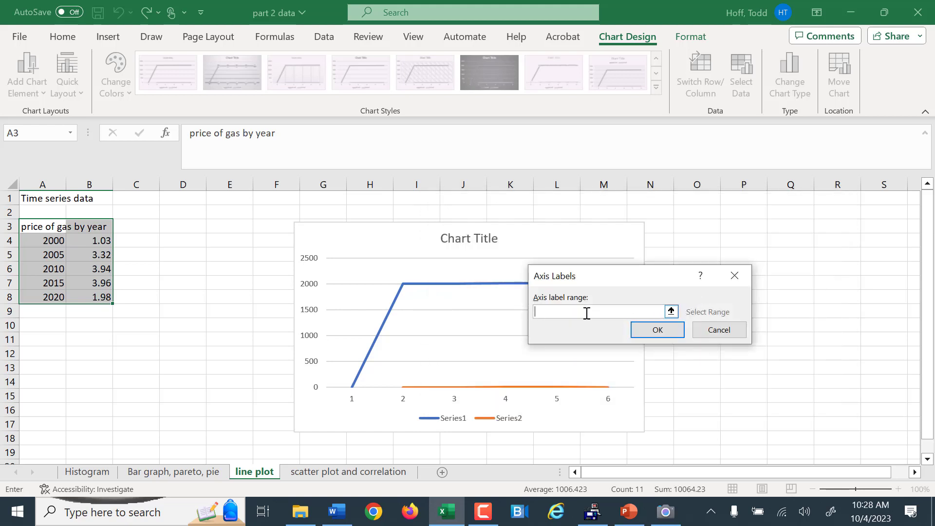
pyautogui.moveTo(52, 241); pyautogui.dragTo(41, 296)
pyautogui.click(658, 330)
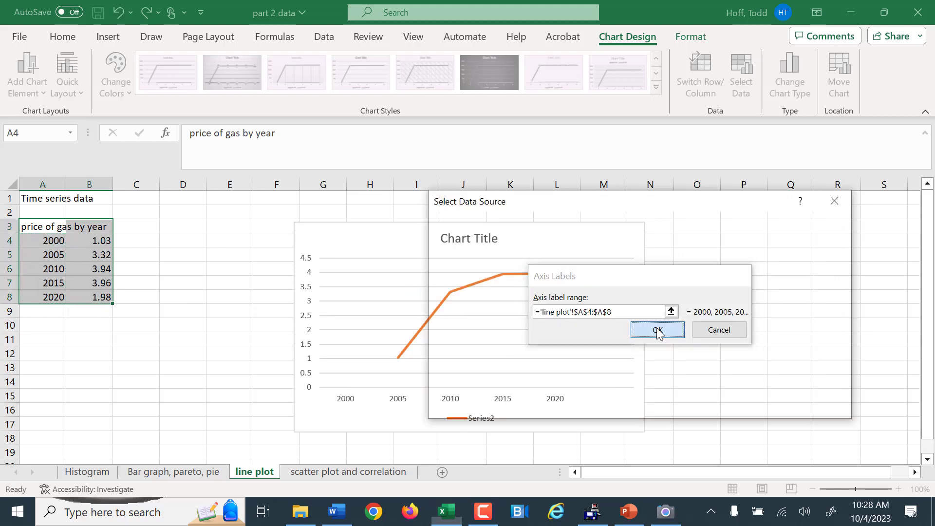
pyautogui.click(767, 405)
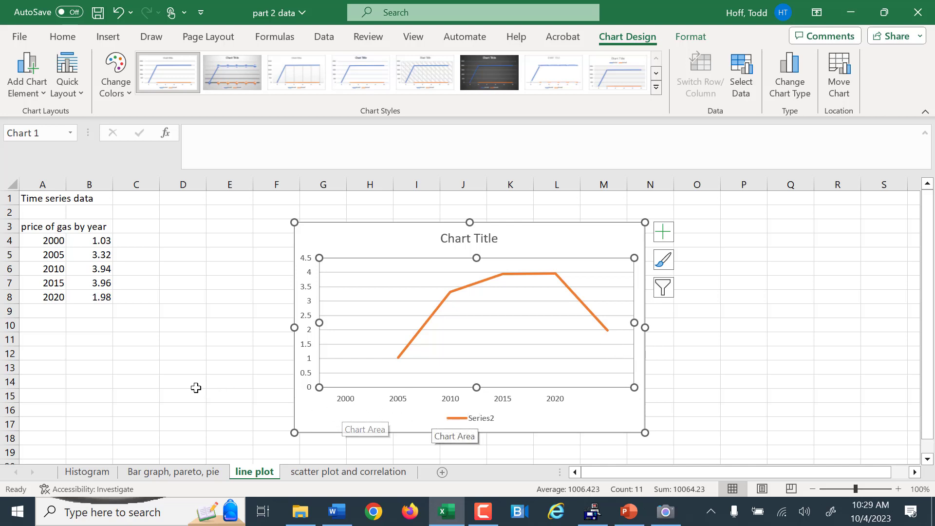
pyautogui.click(104, 268)
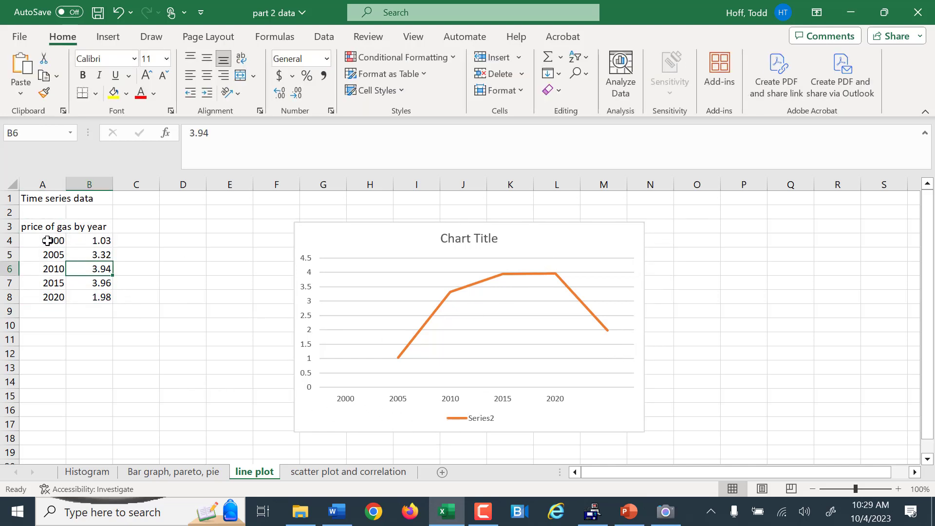
pyautogui.click(543, 236)
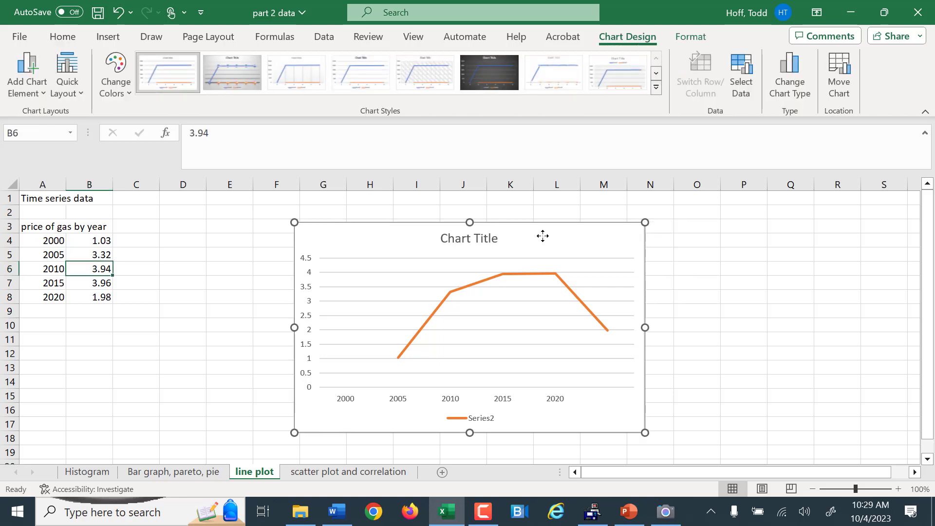
# Step: Delete the old chart and insert a new 2-D line chart from A4:B8
pyautogui.press('Delete')
pyautogui.moveTo(38, 239); pyautogui.dragTo(95, 296)
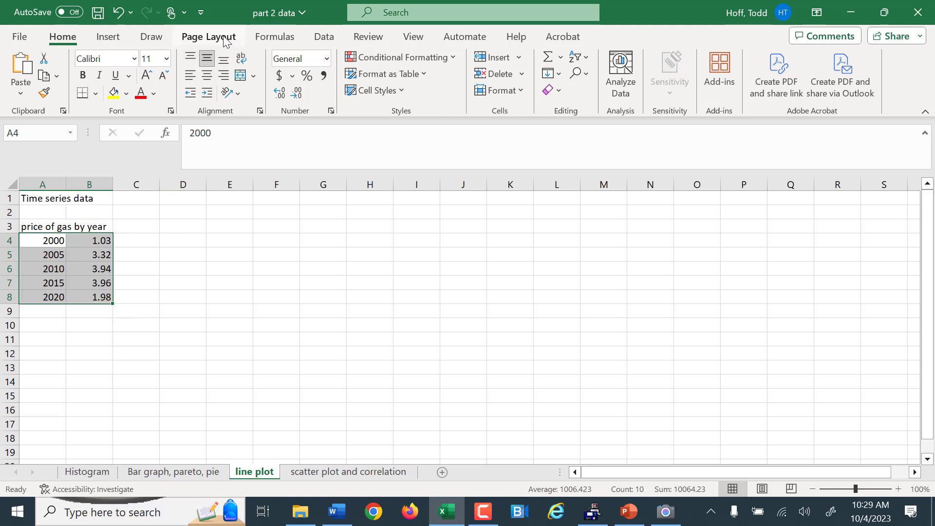
pyautogui.click(109, 39)
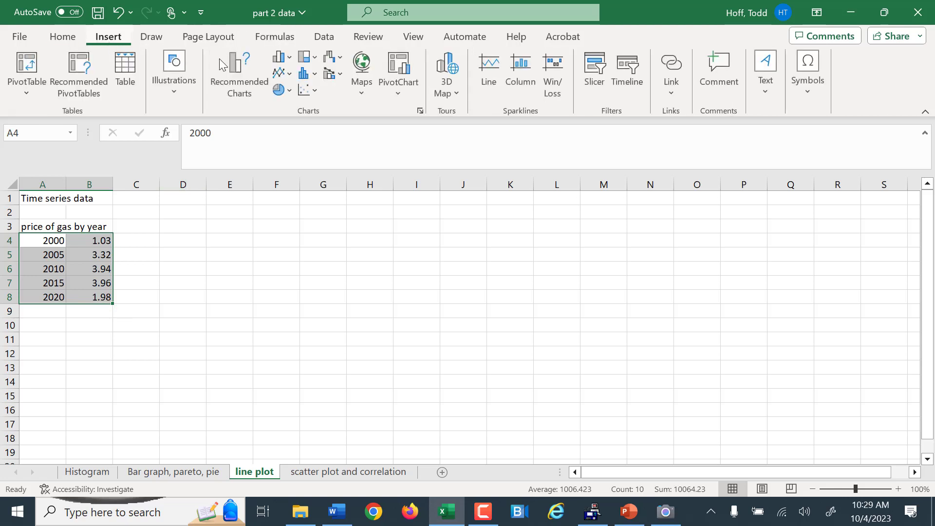
pyautogui.click(282, 73)
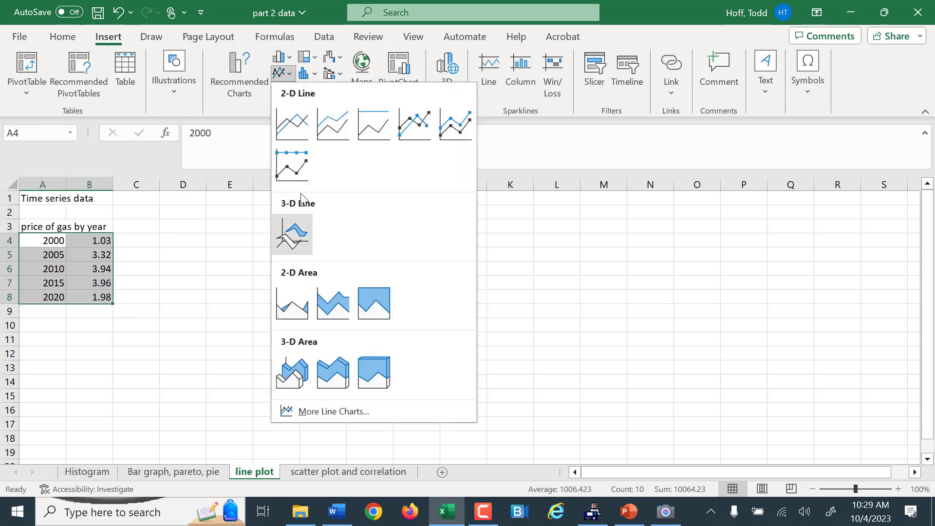
pyautogui.click(292, 125)
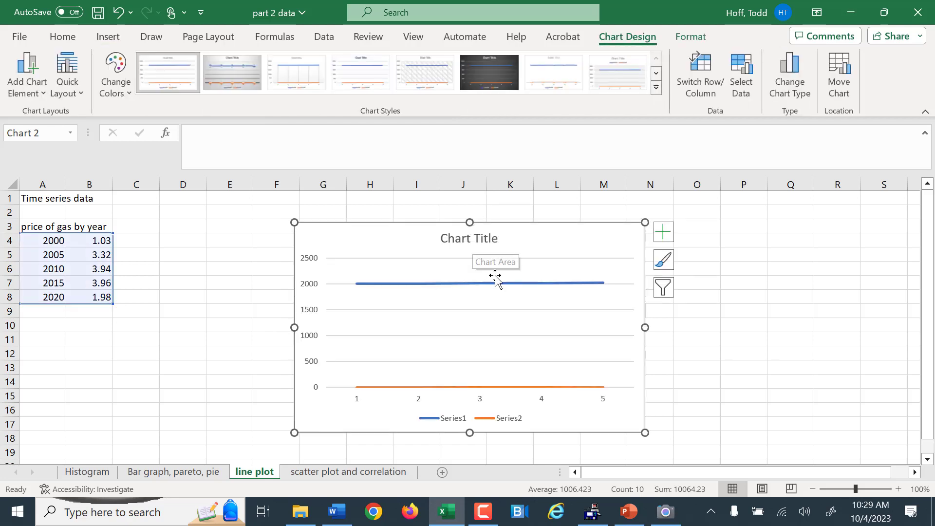
# Step: In Select Data Source, remove Series1 and set A4:A8 as axis labels, then cancel
pyautogui.rightClick(504, 296)
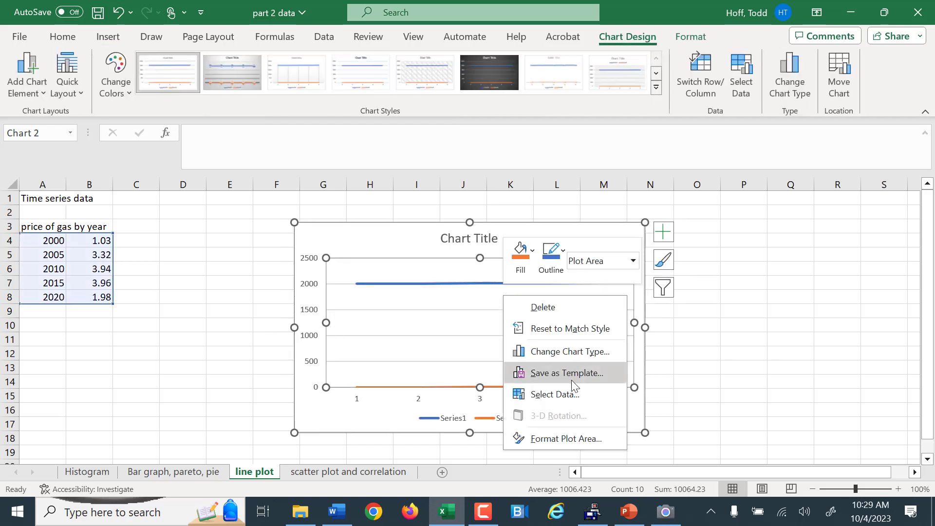
pyautogui.click(561, 395)
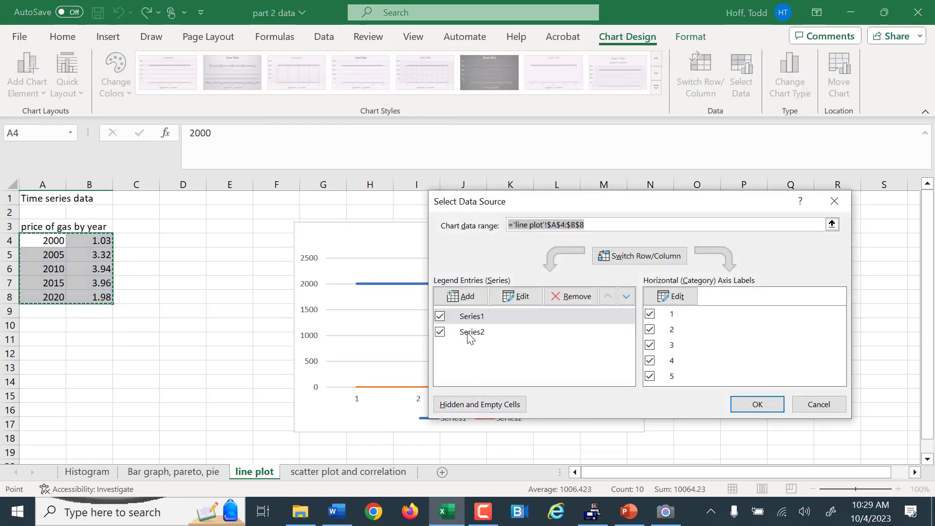
pyautogui.click(440, 316)
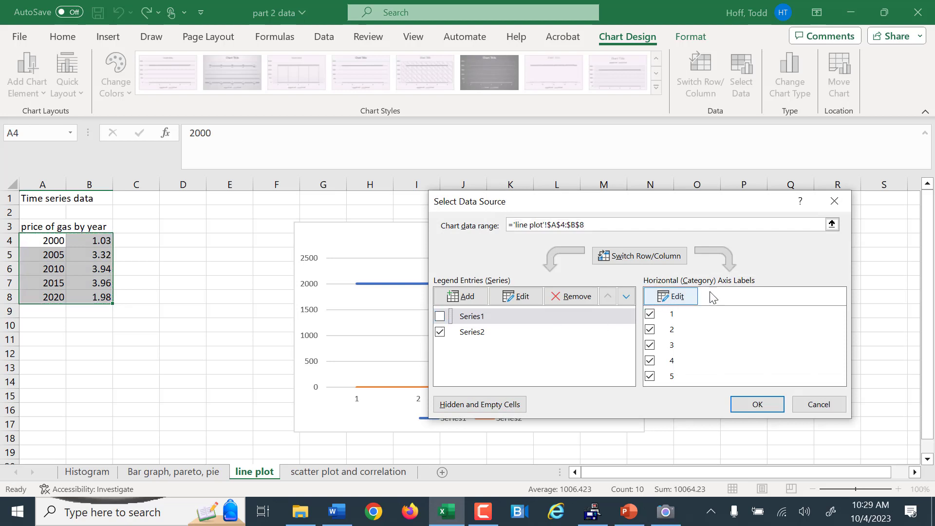
pyautogui.click(683, 298)
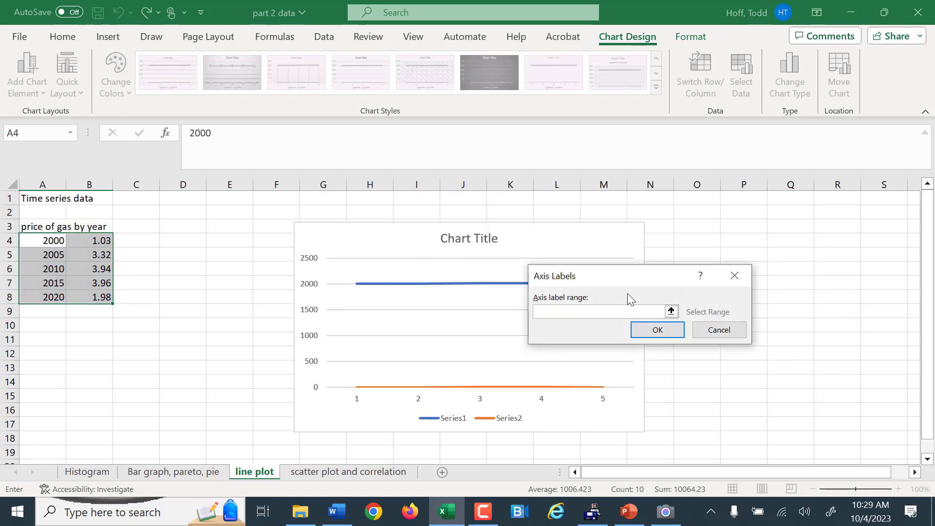
pyautogui.moveTo(37, 242); pyautogui.dragTo(37, 298)
pyautogui.click(661, 331)
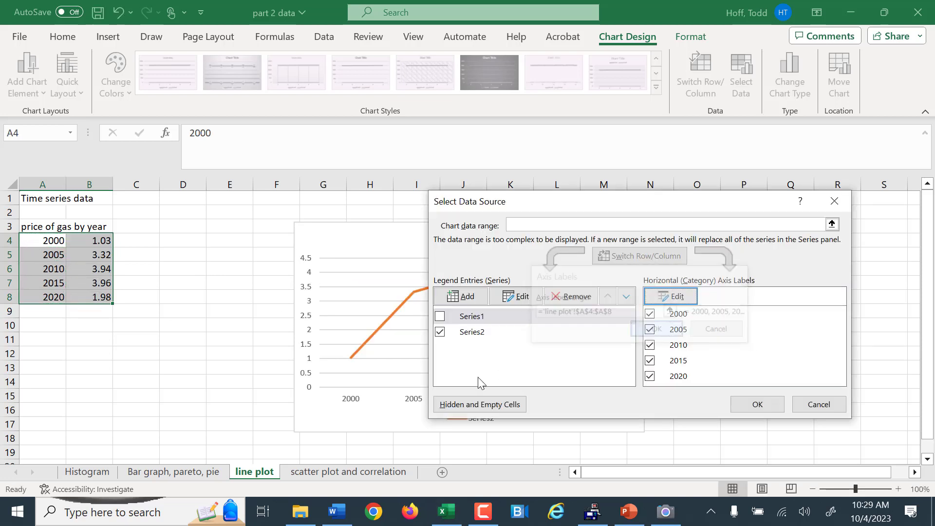
pyautogui.click(819, 404)
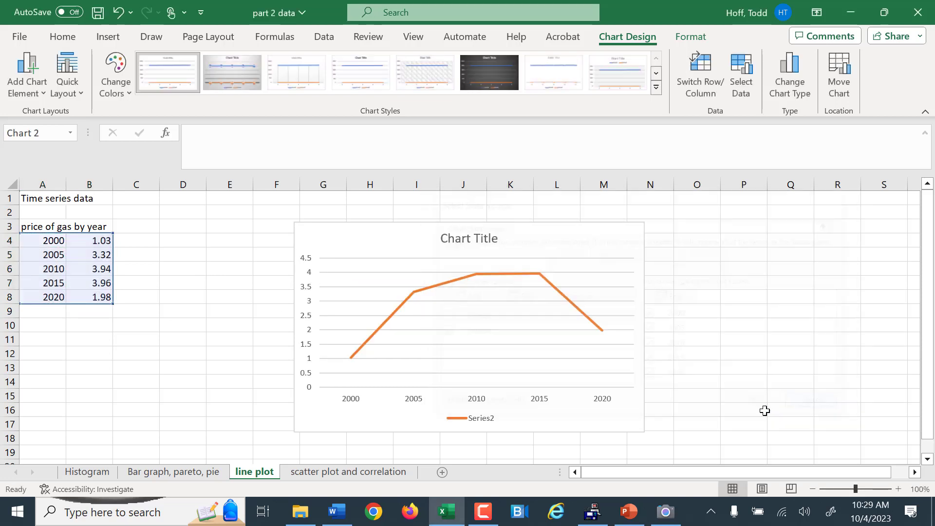
# Step: Reopen Select Data Source and apply years A4:A8 as the horizontal axis labels
pyautogui.rightClick(501, 291)
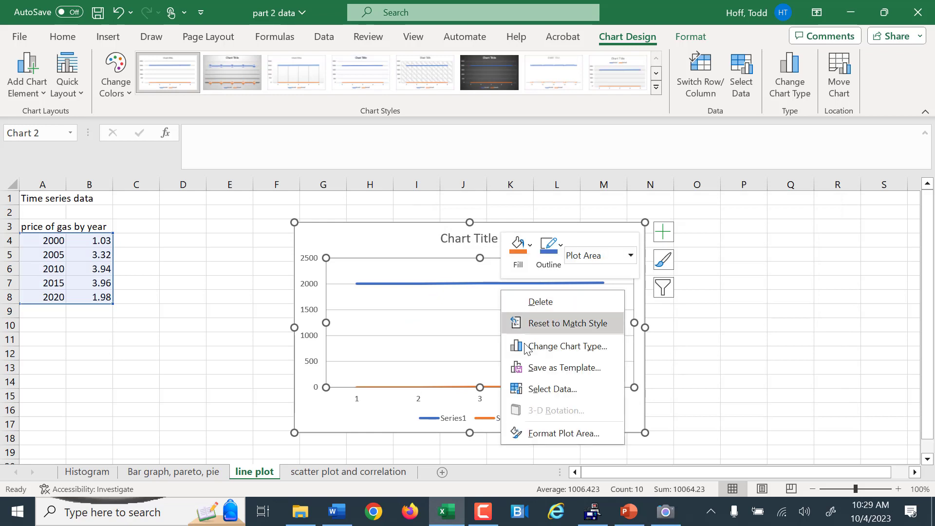
pyautogui.click(539, 389)
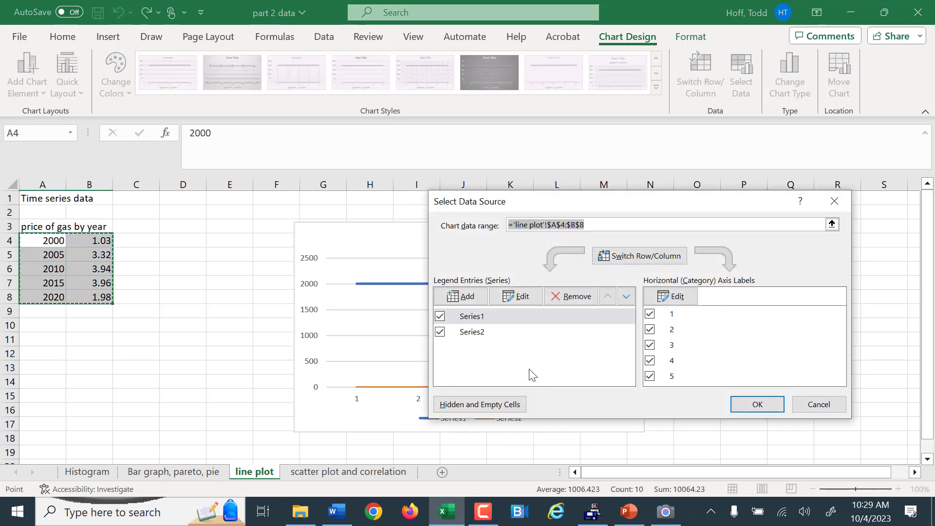
pyautogui.click(674, 297)
pyautogui.moveTo(51, 240); pyautogui.dragTo(46, 299)
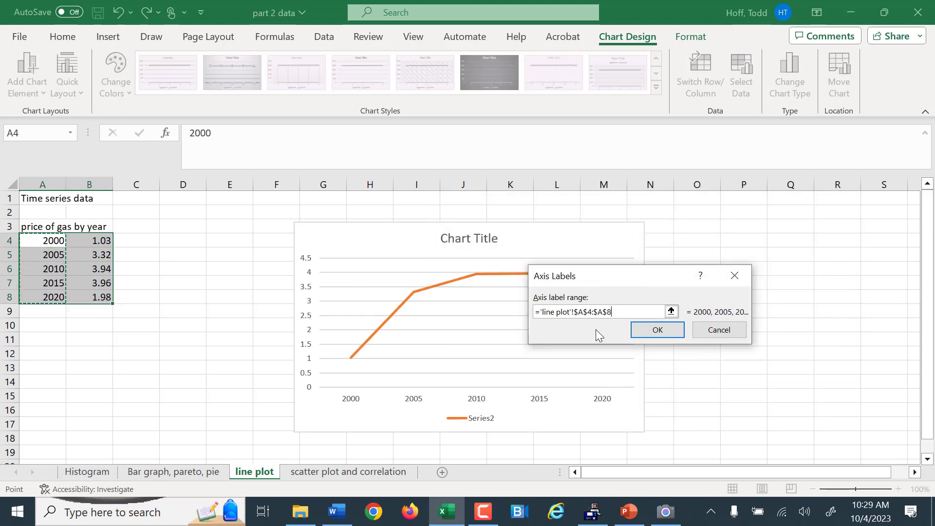
pyautogui.click(664, 330)
pyautogui.press('Return')
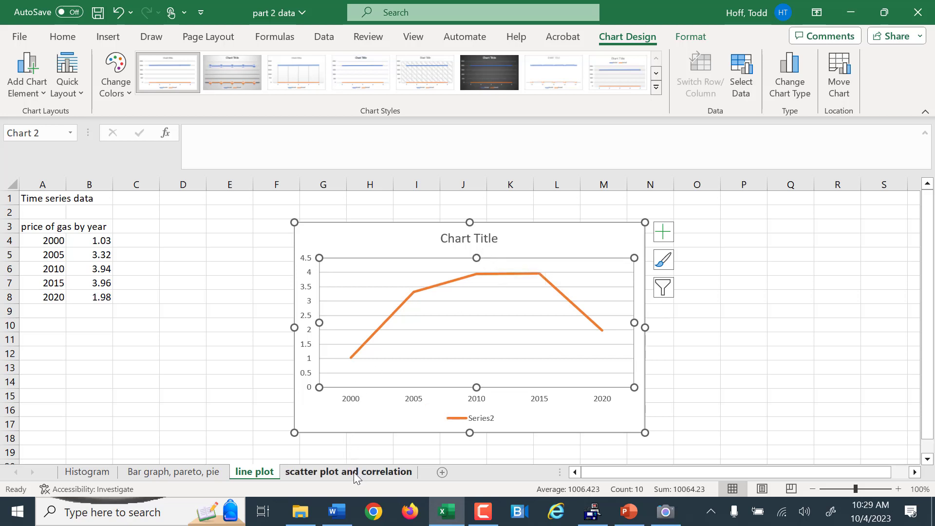
# Step: Switch to the PowerPoint presentation and go to slide 3, Key Concept
pyautogui.click(469, 512)
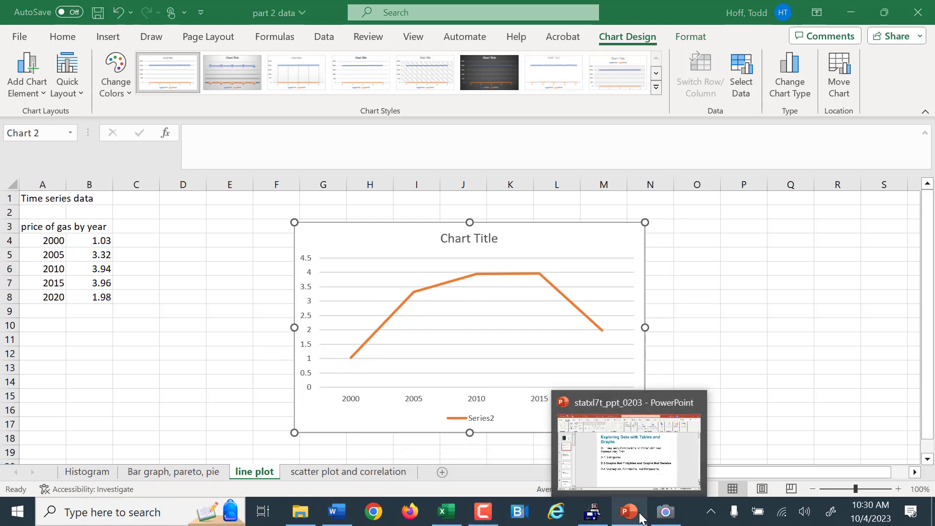
pyautogui.moveTo(484, 514)
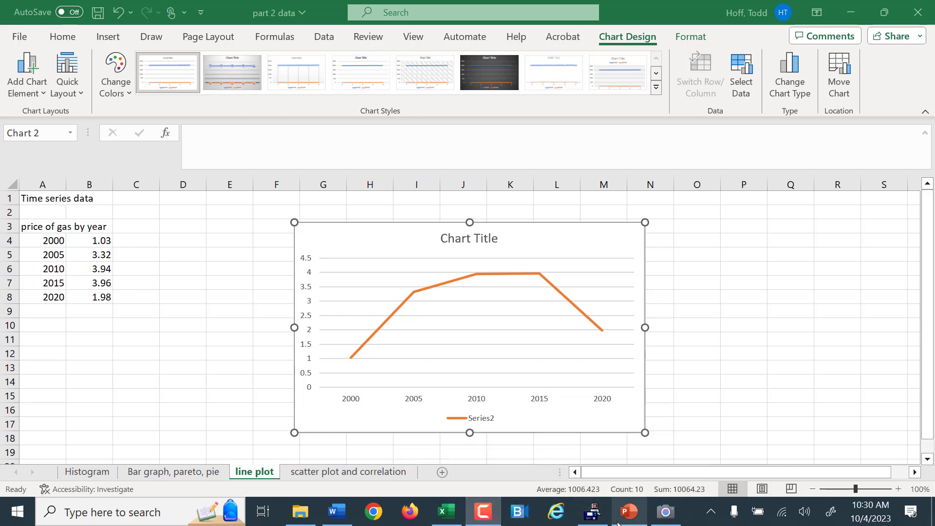
pyautogui.click(629, 511)
pyautogui.click(68, 271)
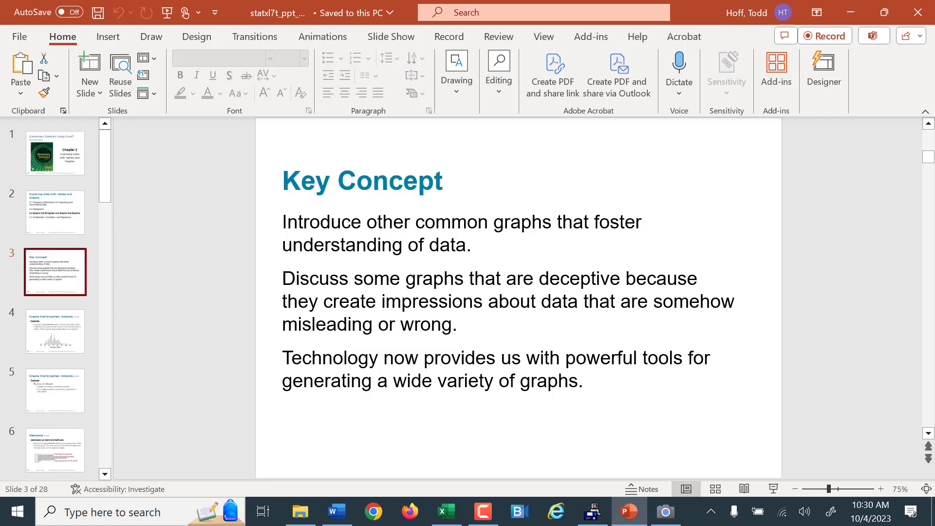
# Step: Go to slide 4, Graphs that Enlighten: Dotplots (1 of 2)
pyautogui.click(62, 339)
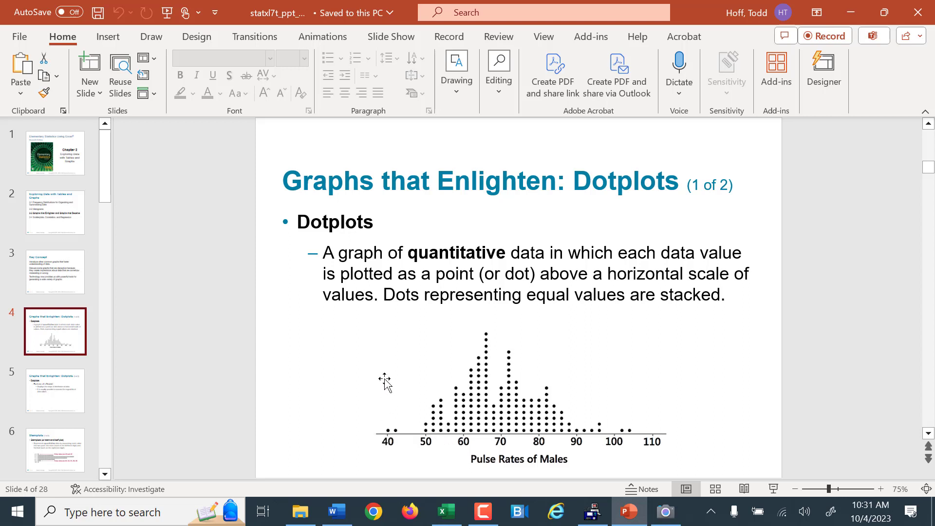
# Step: Trace the outline of the Pulse Rates of Males dotplot with a red pen curve
pyautogui.click(150, 37)
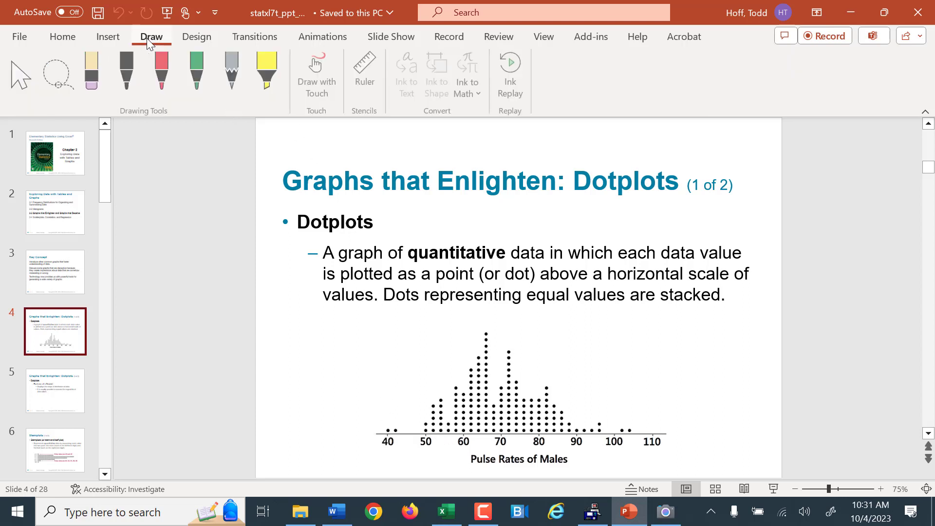
pyautogui.click(168, 82)
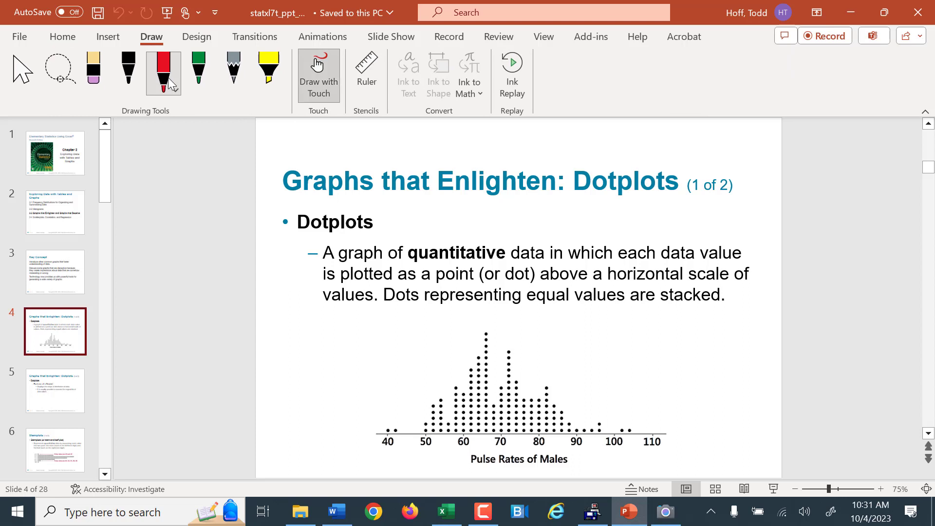
pyautogui.moveTo(377, 432)
pyautogui.mouseDown()
pyautogui.moveTo(436, 409)
pyautogui.moveTo(492, 334)
pyautogui.moveTo(554, 395)
pyautogui.mouseUp()
pyautogui.moveTo(520, 356)
pyautogui.mouseDown()
pyautogui.moveTo(592, 424)
pyautogui.moveTo(618, 425)
pyautogui.mouseUp()
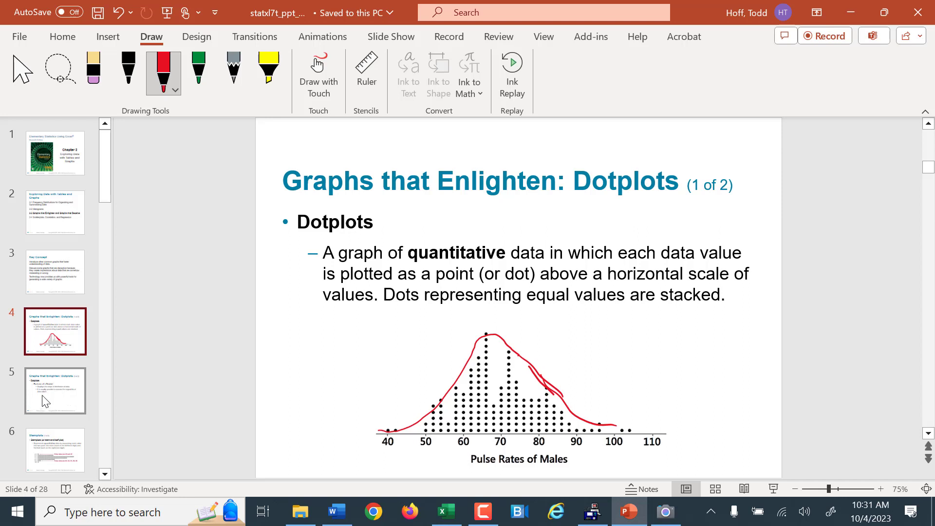
# Step: Move to slide 5, Dotplots (2 of 2), after briefly revisiting slide 4
pyautogui.click(51, 400)
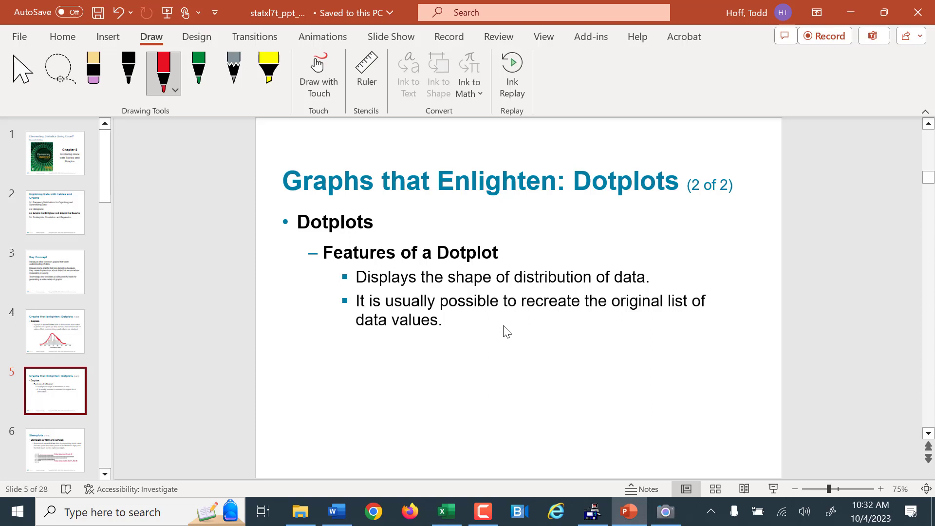
pyautogui.click(47, 346)
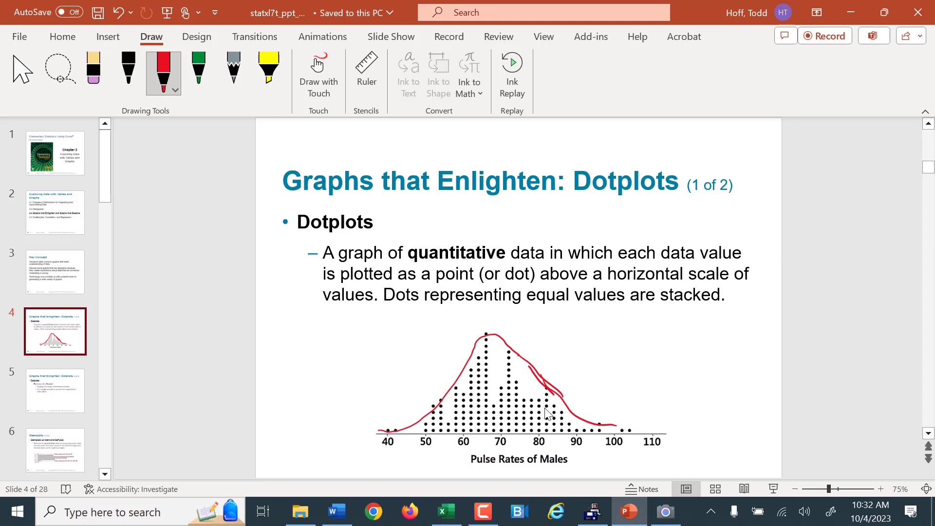
pyautogui.click(52, 395)
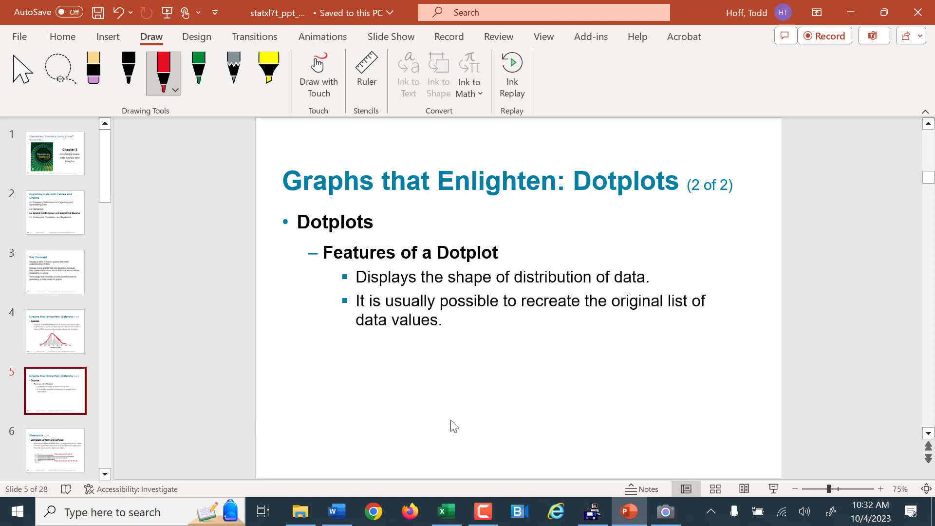